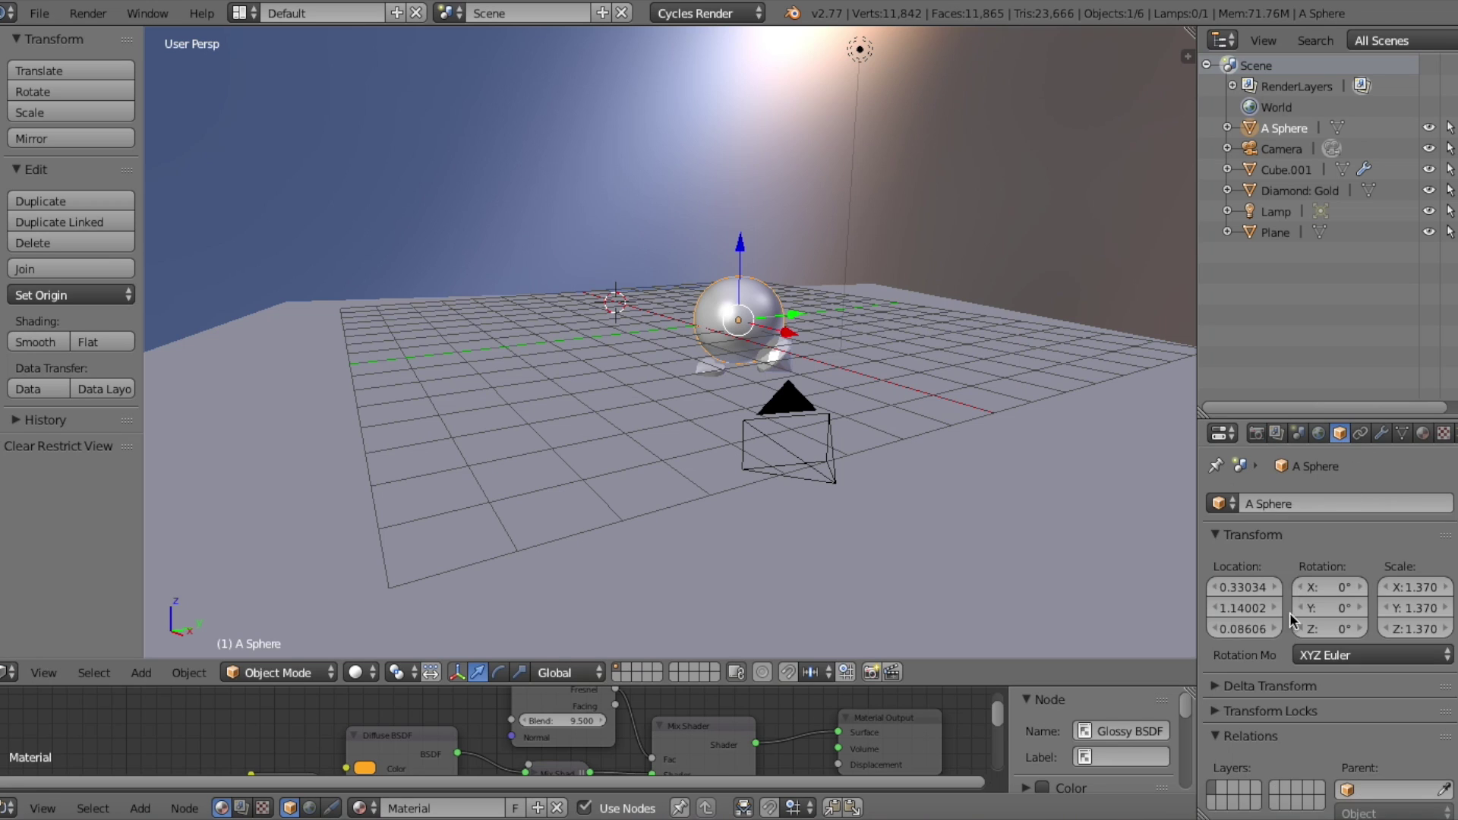
# - Expand the Cycles Settings in the object properties of A Sphere
pyautogui.scroll(-10, 1291, 619)
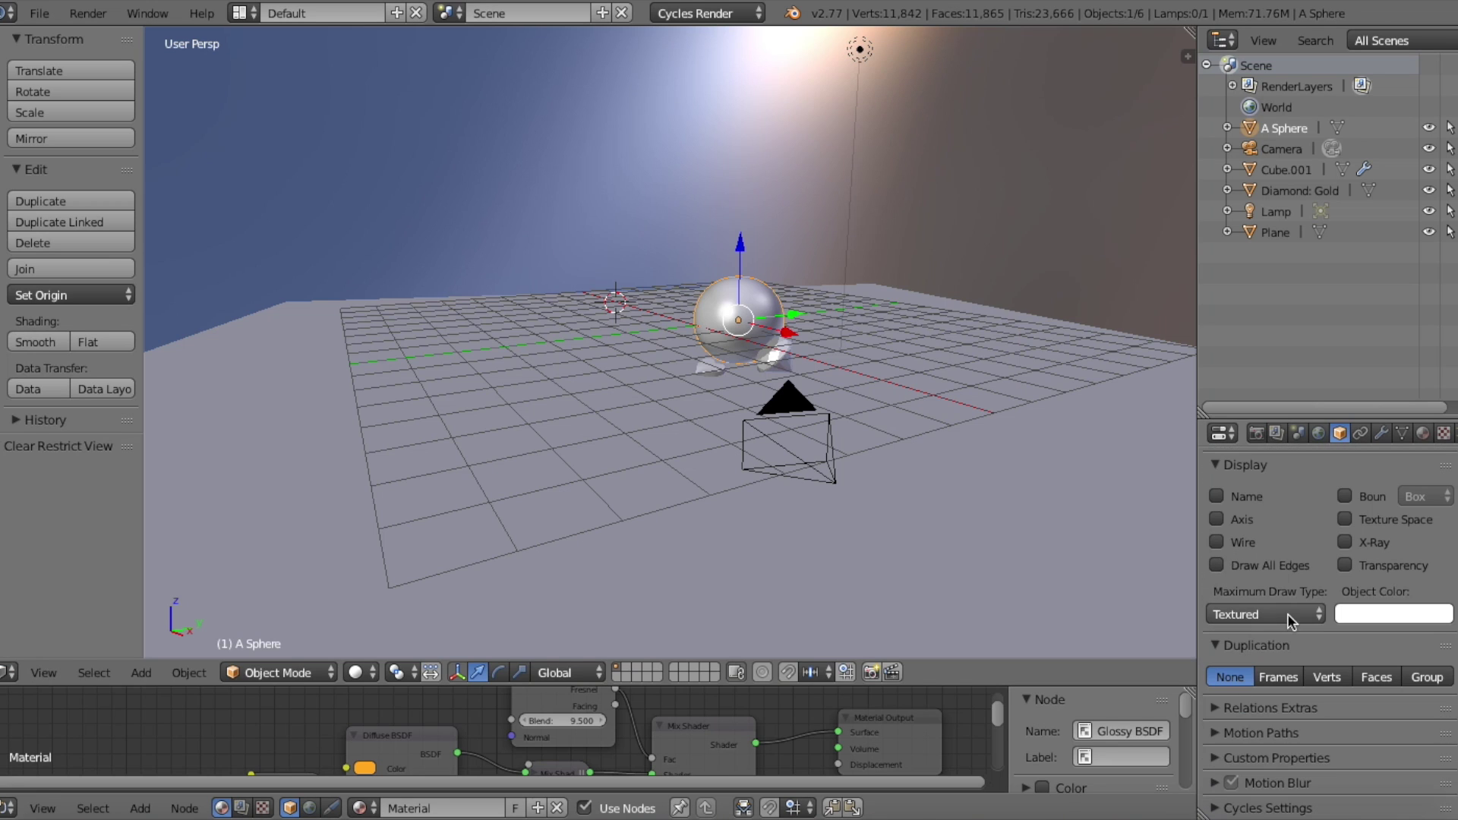
pyautogui.click(1223, 808)
pyautogui.scroll(-8, 1240, 756)
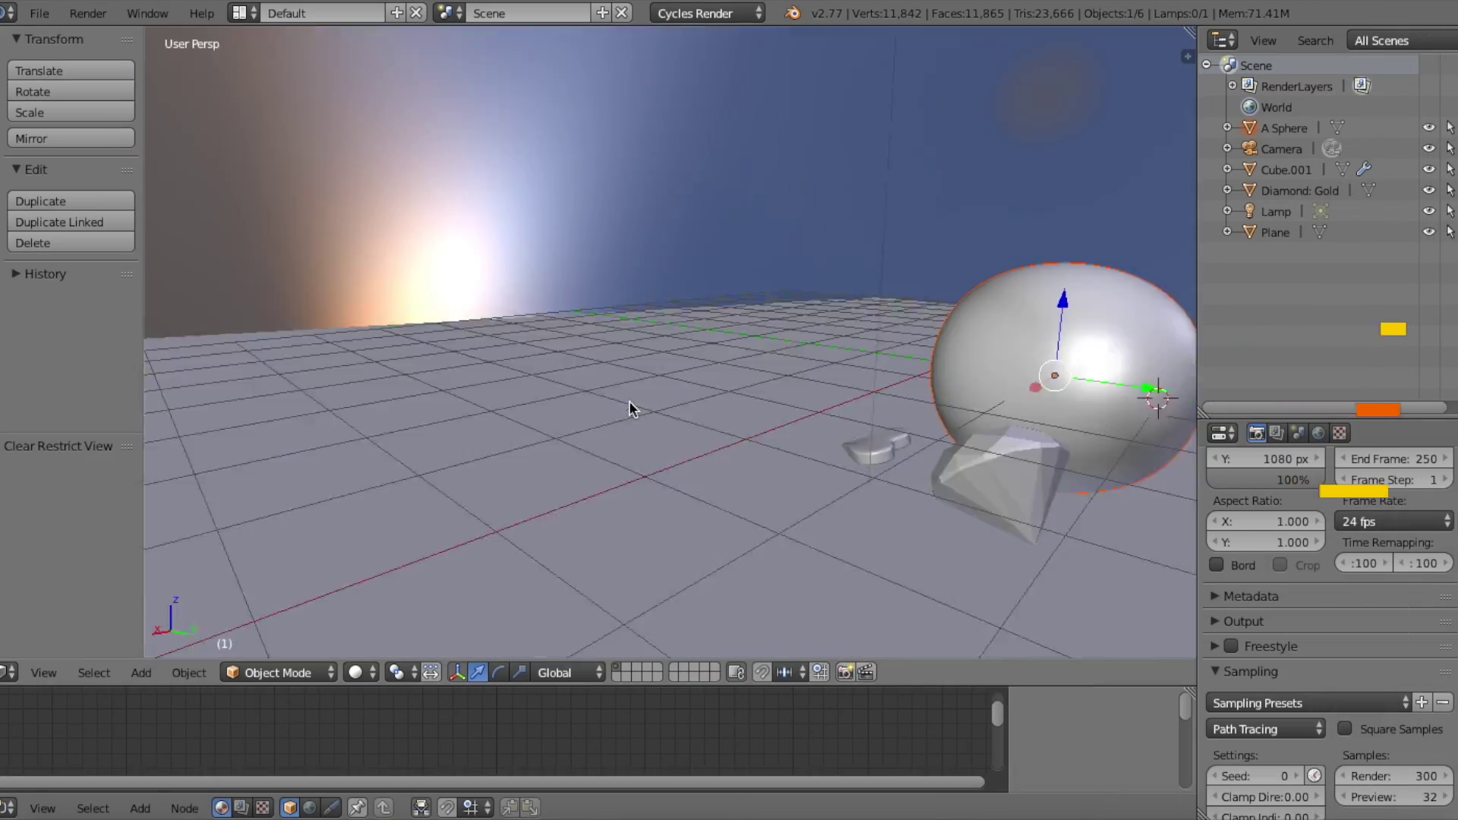
# - Select A Sphere in the 3D view and hide it
pyautogui.moveTo(629, 402); pyautogui.dragTo(703, 377, button='middle')
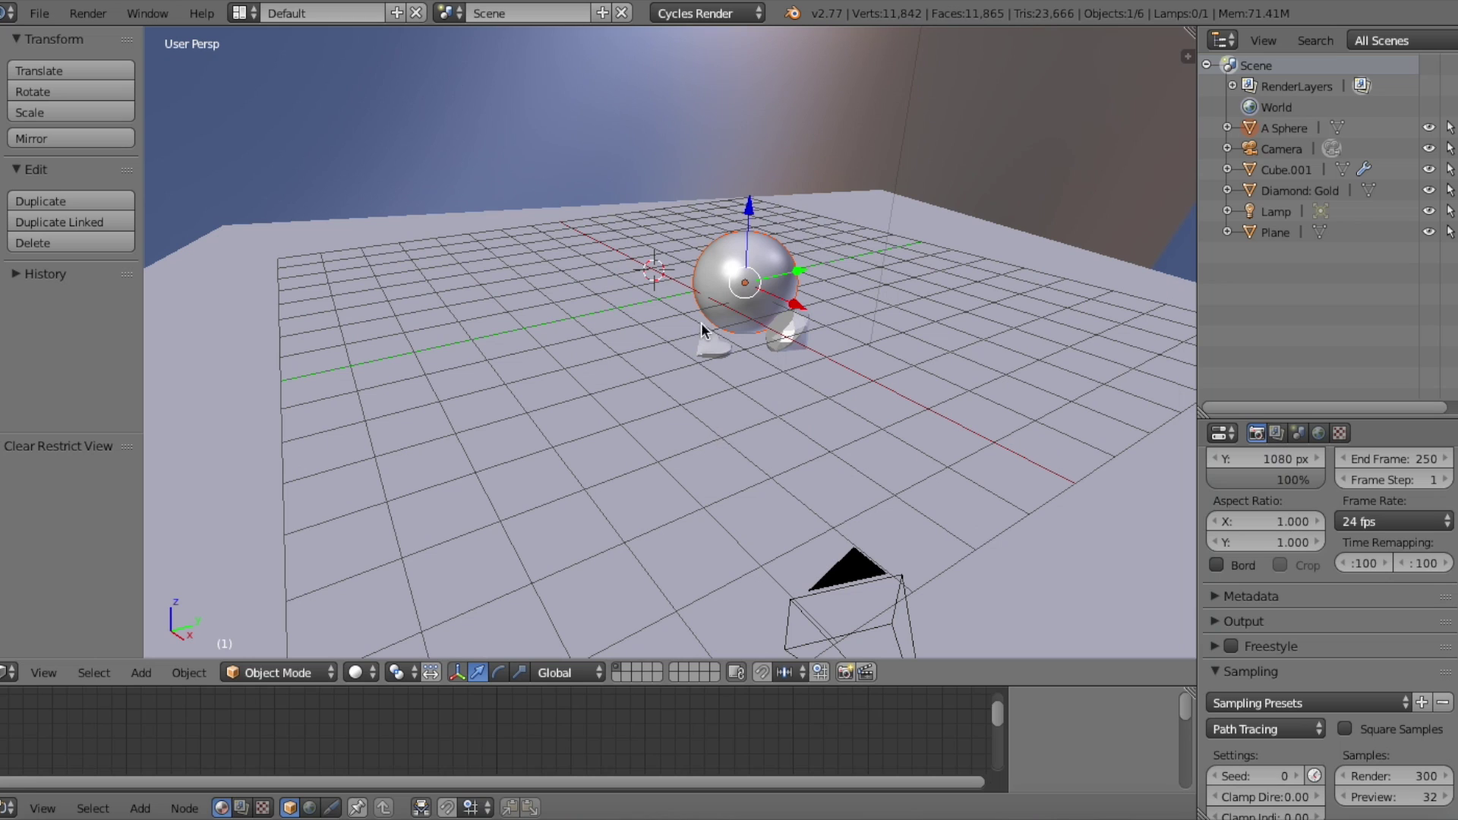
pyautogui.rightClick(703, 458)
pyautogui.rightClick(705, 346)
pyautogui.rightClick(704, 342)
pyautogui.rightClick(703, 346)
pyautogui.rightClick(803, 244)
pyautogui.rightClick(798, 279)
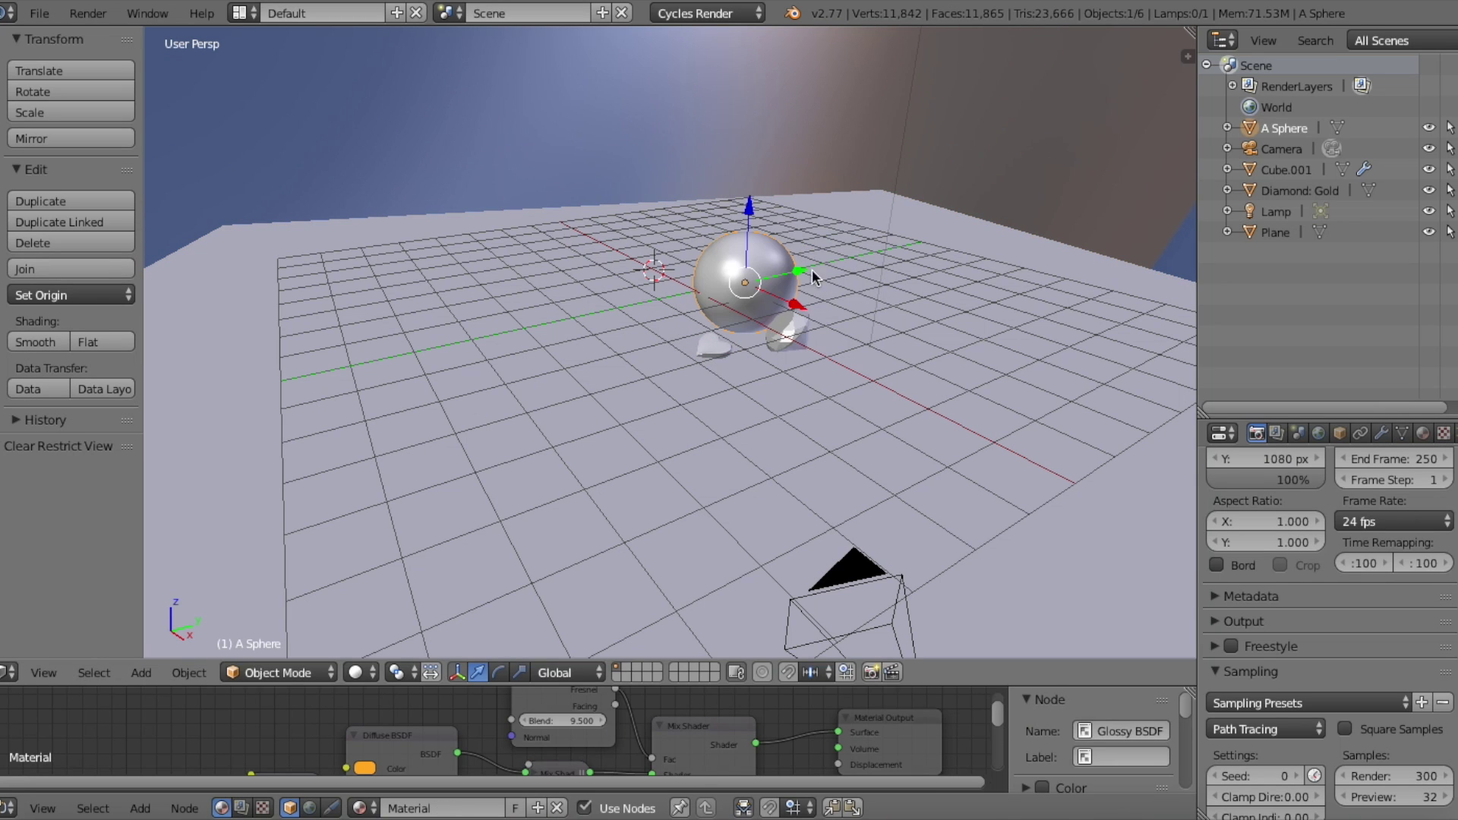
pyautogui.press('h')
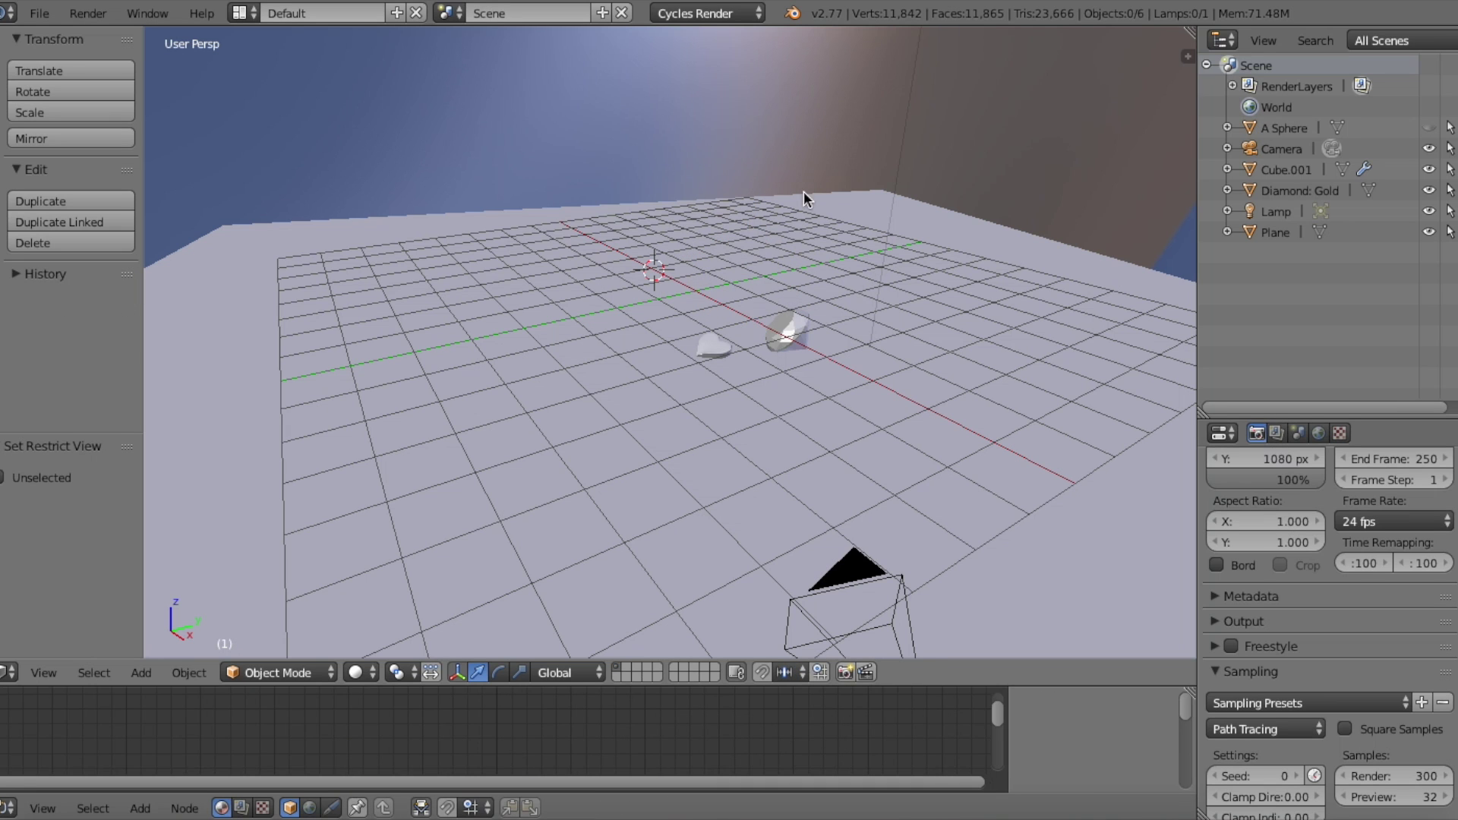
# - Preview the scene through the camera in Rendered shading and return to Solid shading
pyautogui.moveTo(765, 312); pyautogui.dragTo(547, 259, button='middle')
pyautogui.press('x')
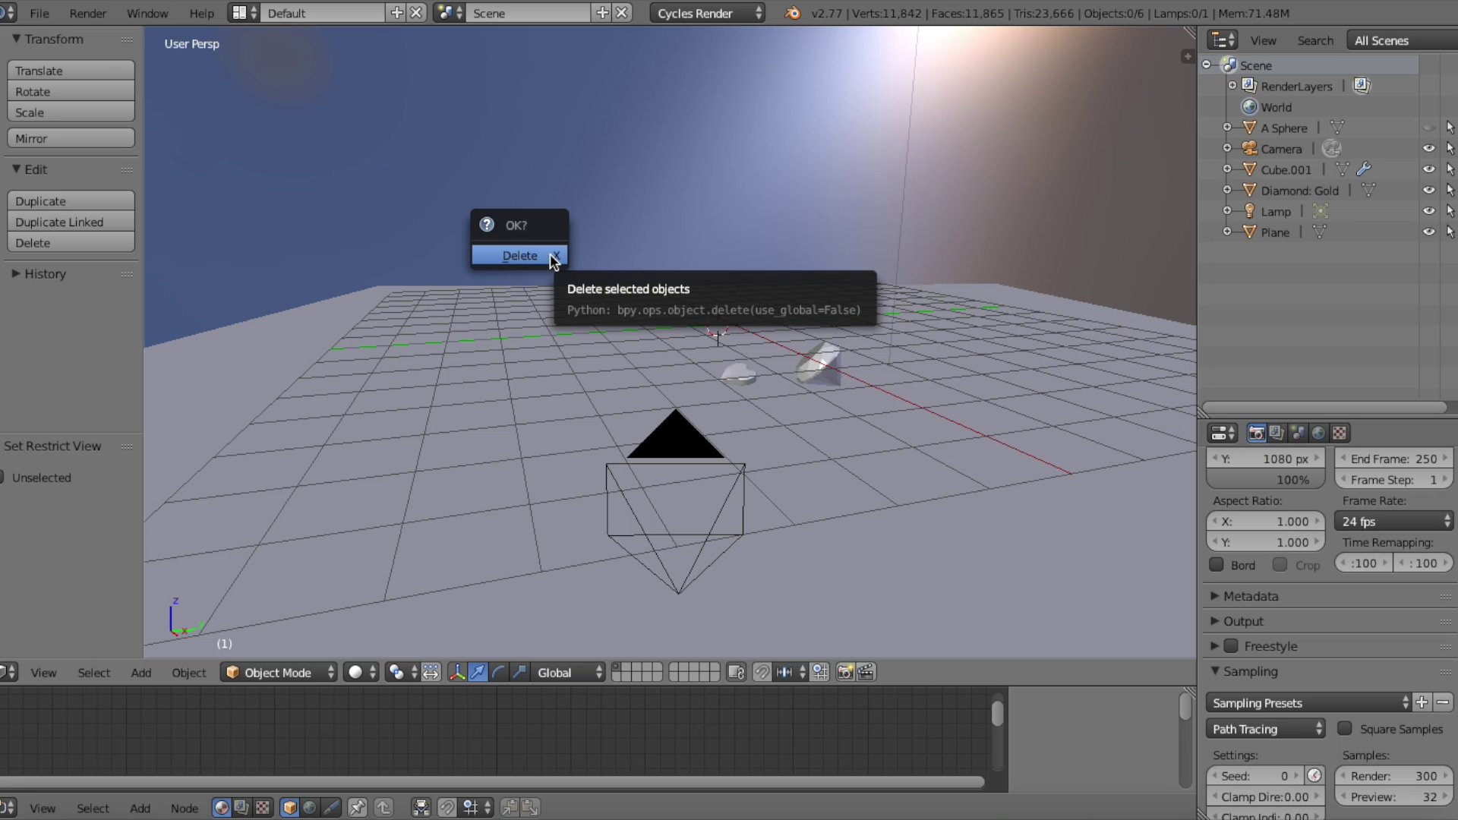
pyautogui.click(44, 672)
pyautogui.click(87, 597)
pyautogui.click(355, 672)
pyautogui.click(387, 532)
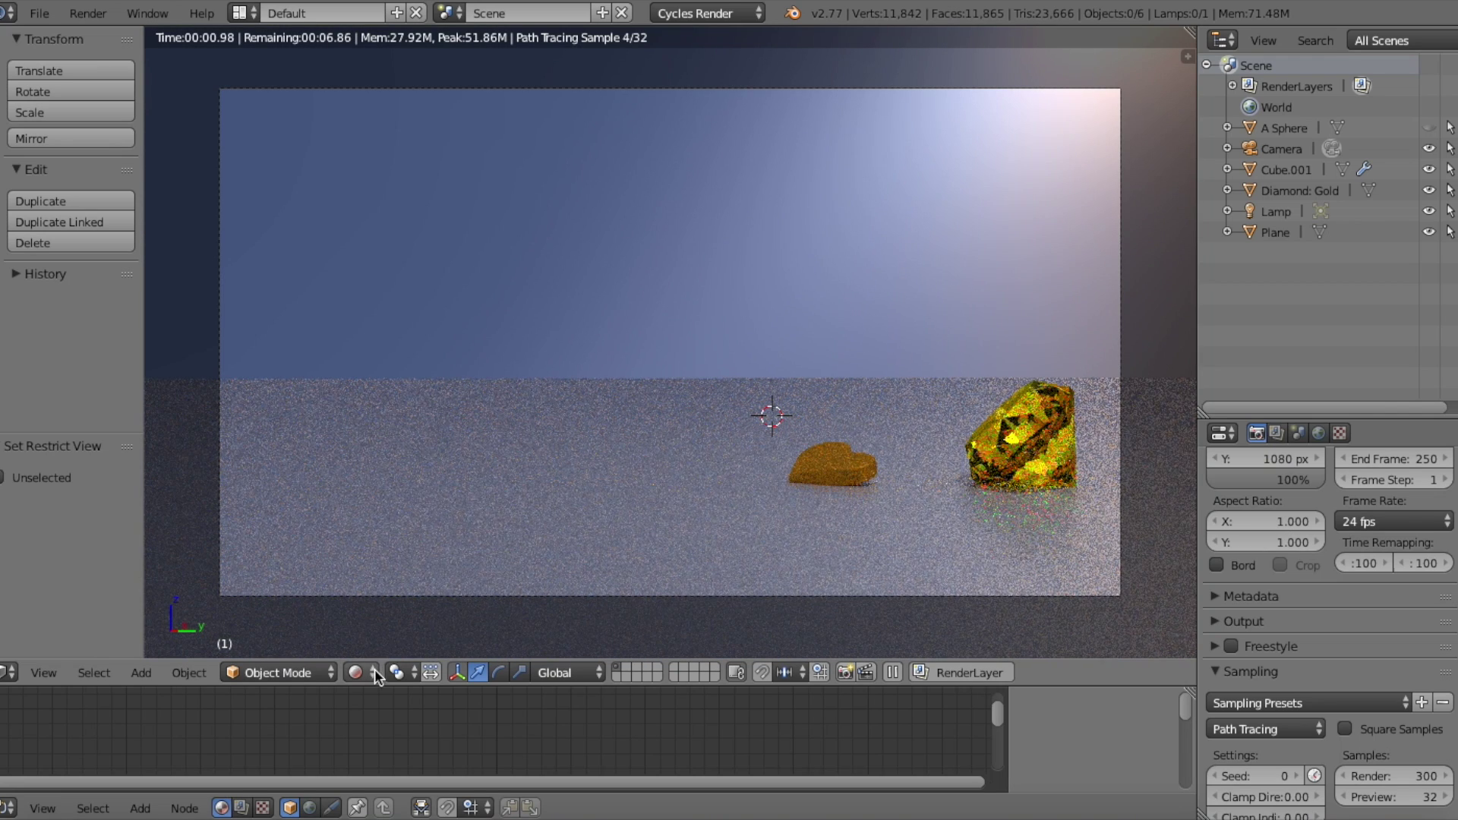
pyautogui.click(355, 673)
pyautogui.click(375, 602)
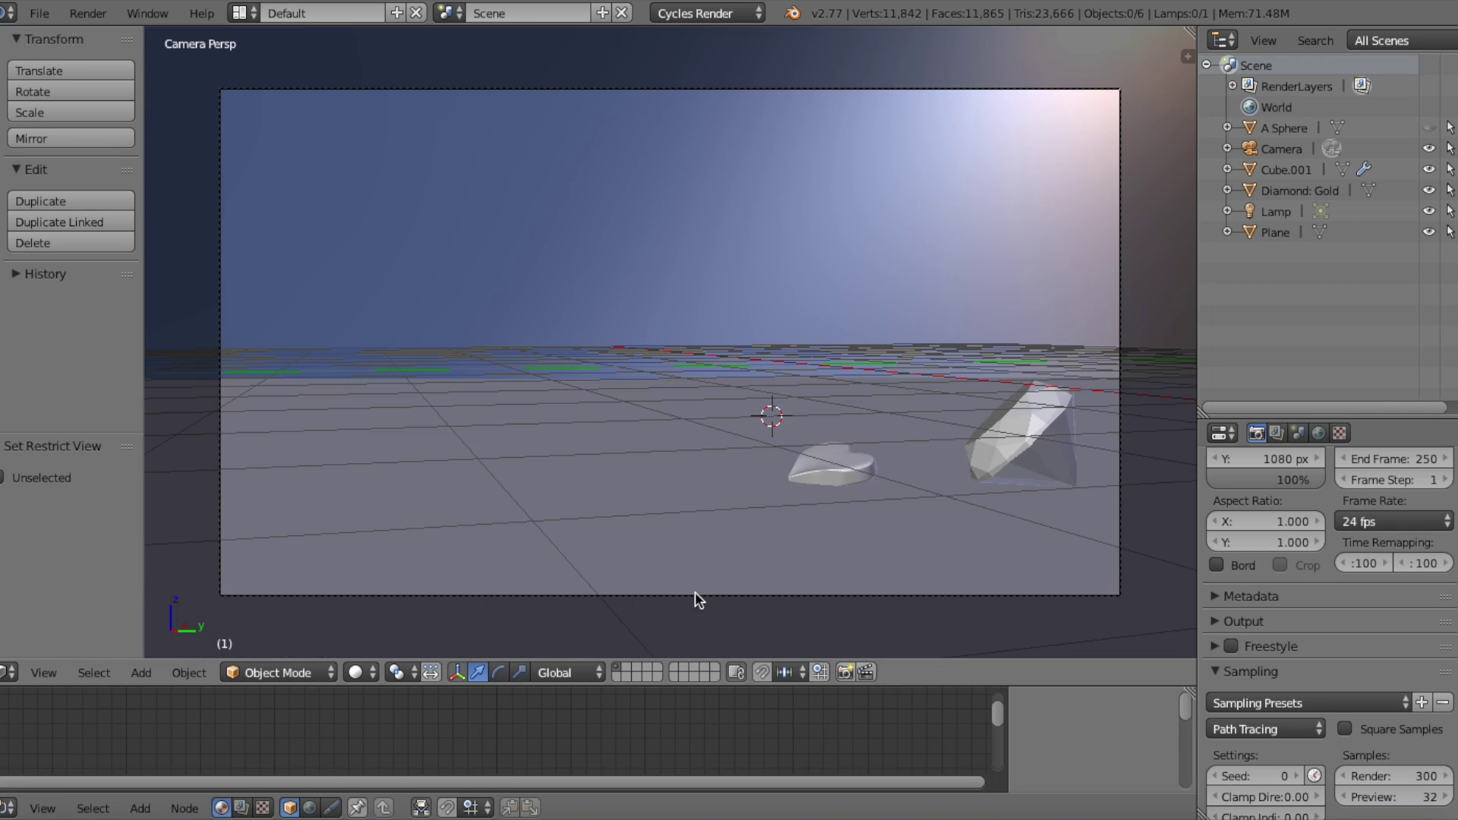
# - Place the 3D cursor near the horizon in the camera view and leave the camera view
pyautogui.click(665, 353)
pyautogui.scroll(-2, 643, 375)
pyautogui.scroll(4, 645, 370)
pyautogui.scroll(-2, 645, 370)
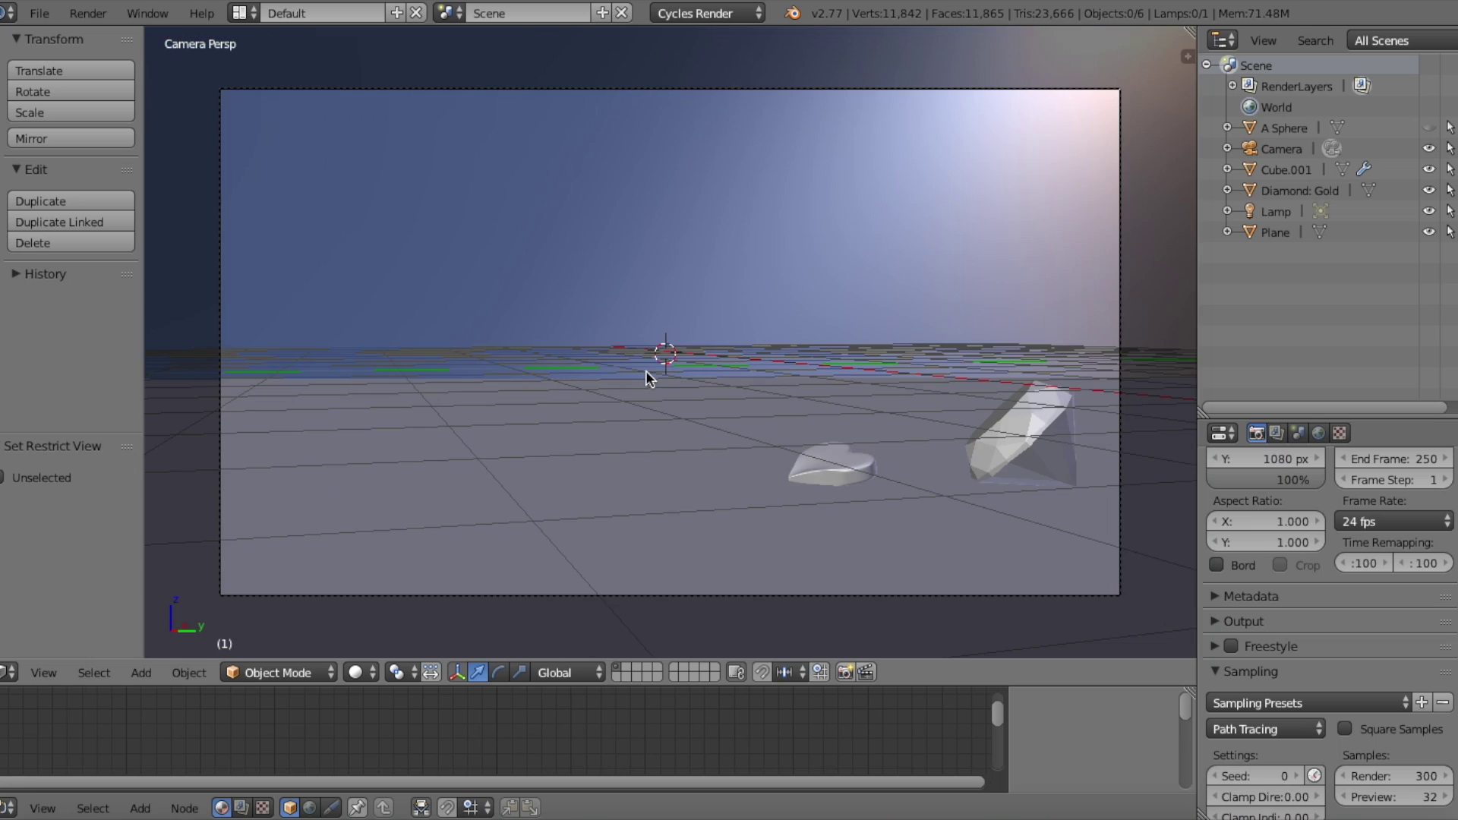
pyautogui.press('KP_0')
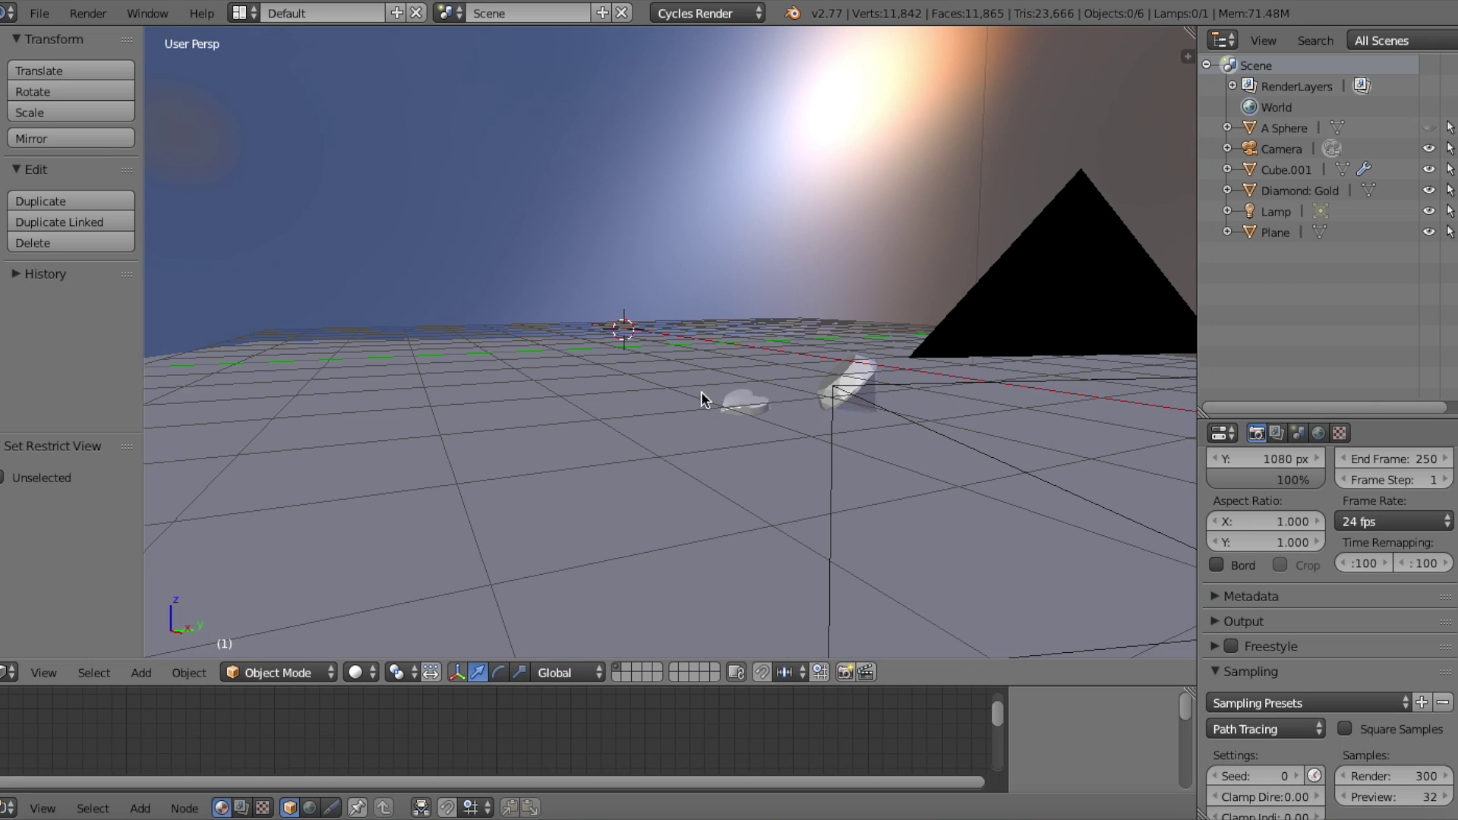
# - Select the Diamond: Gold object and hide it
pyautogui.rightClick(688, 420)
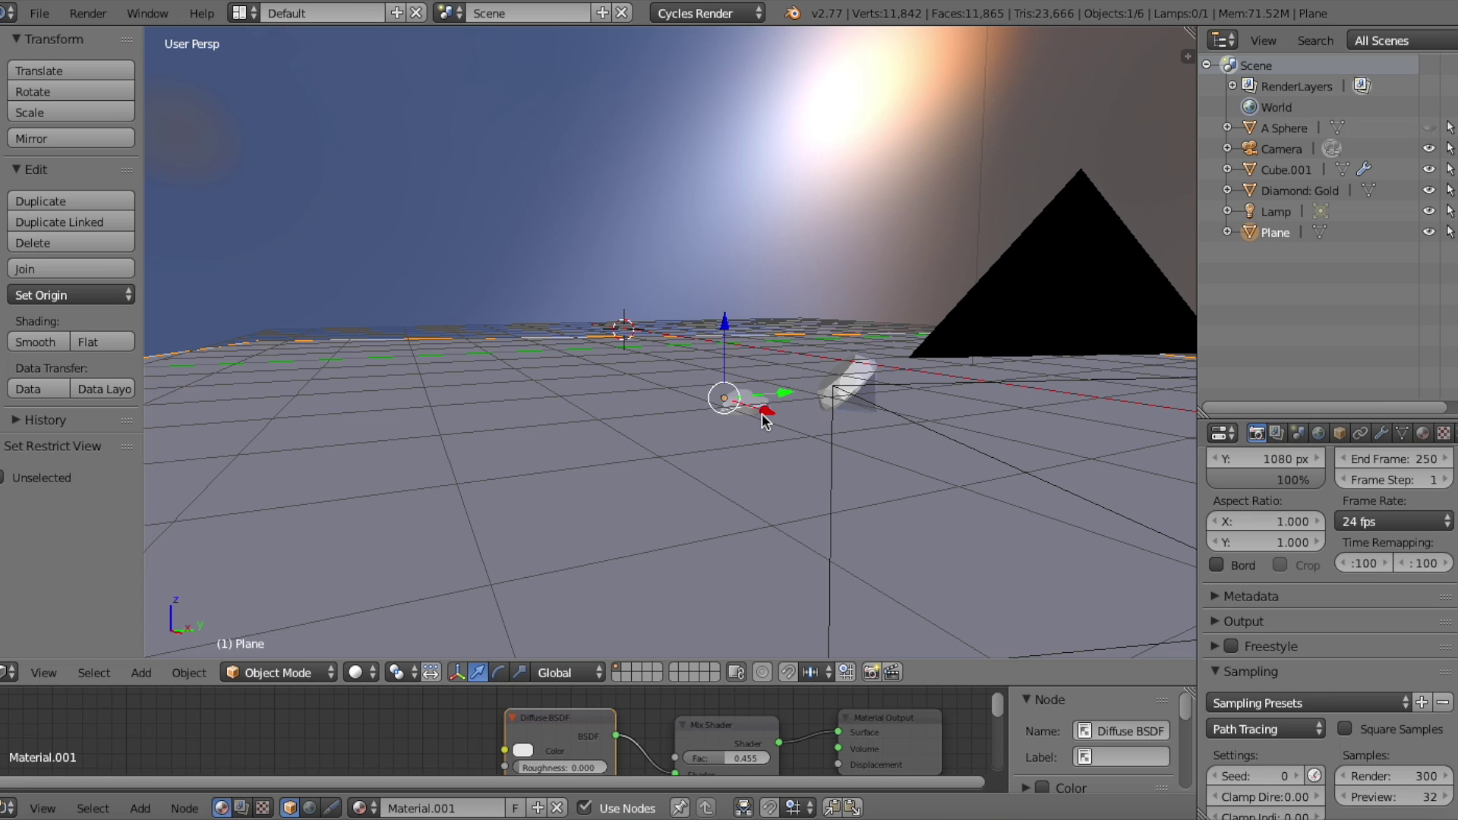
pyautogui.scroll(2, 827, 384)
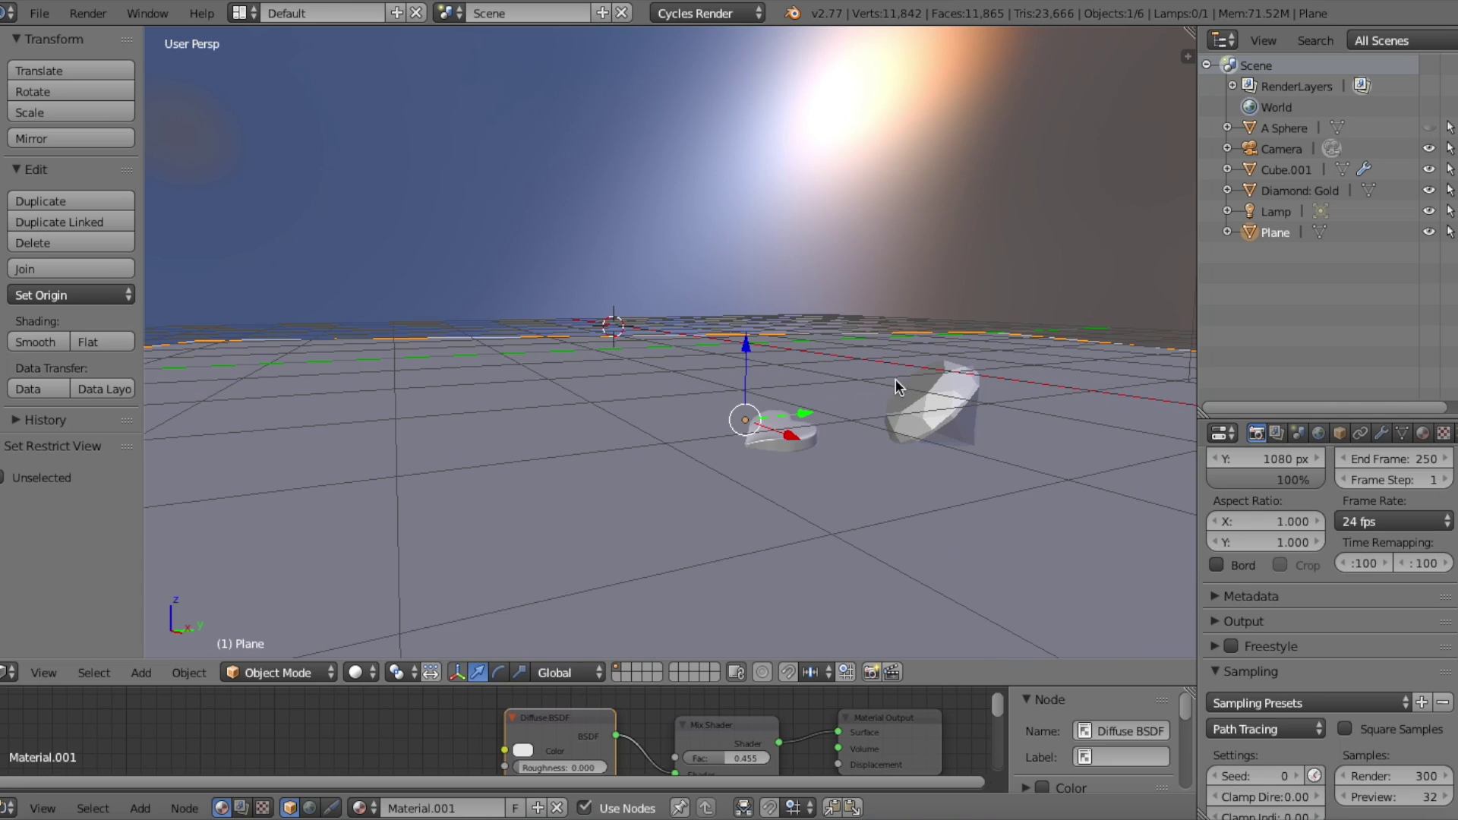
pyautogui.rightClick(935, 399)
pyautogui.press('KP_2')
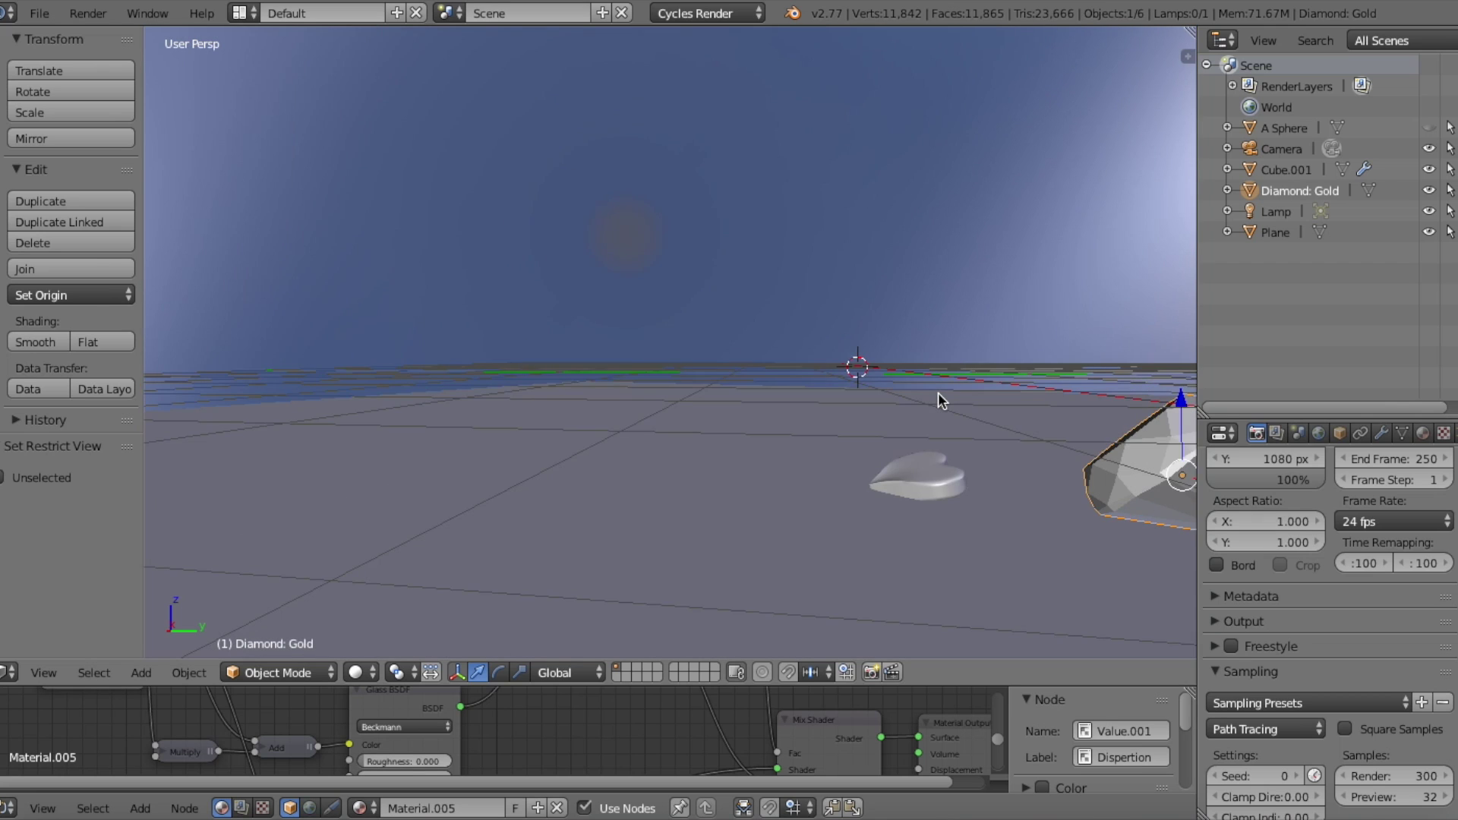
pyautogui.press('KP_2')
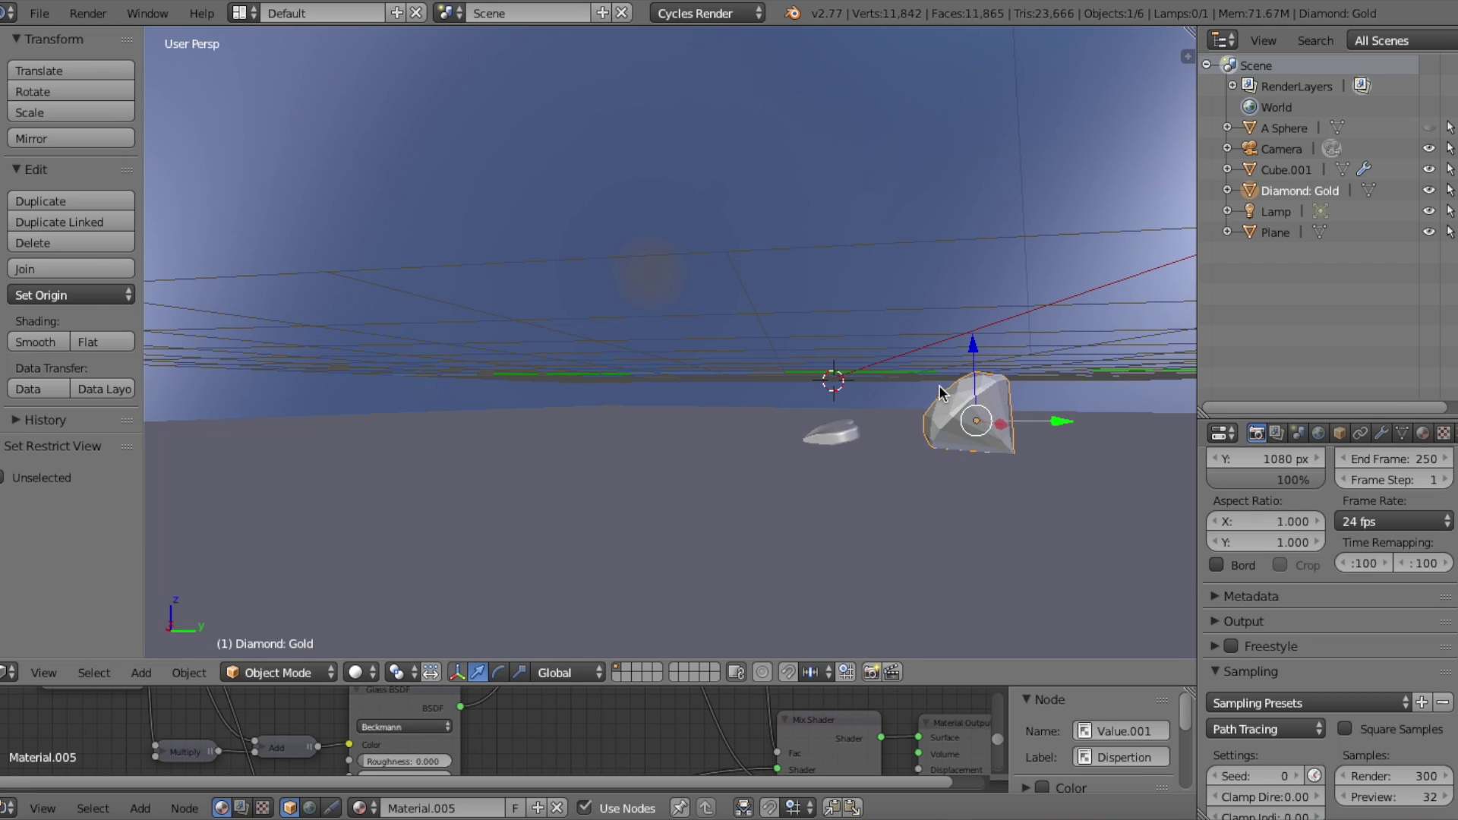
pyautogui.press('h')
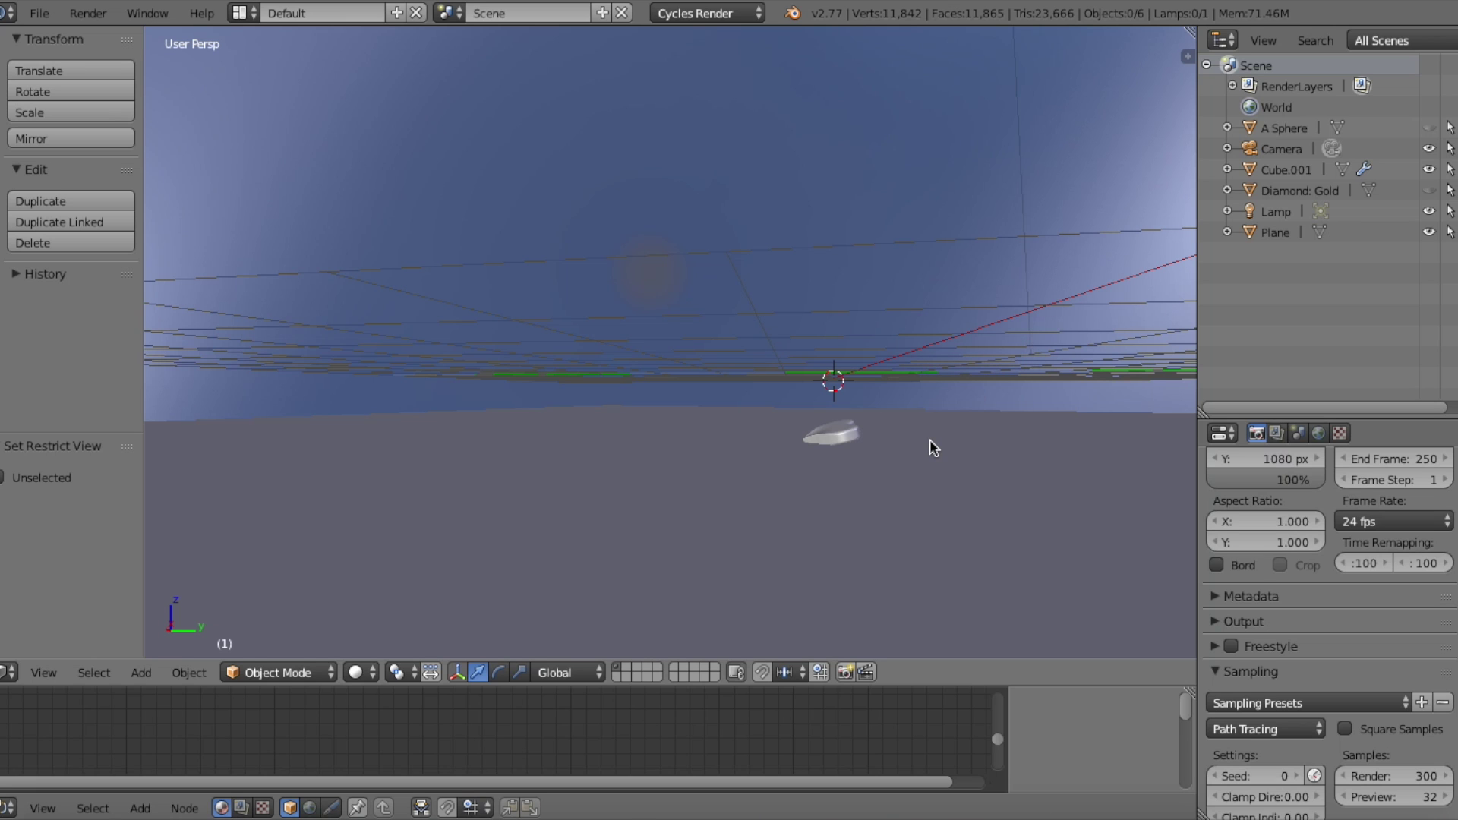
# - Reveal all hidden objects in the scene again
pyautogui.press('KP_8')
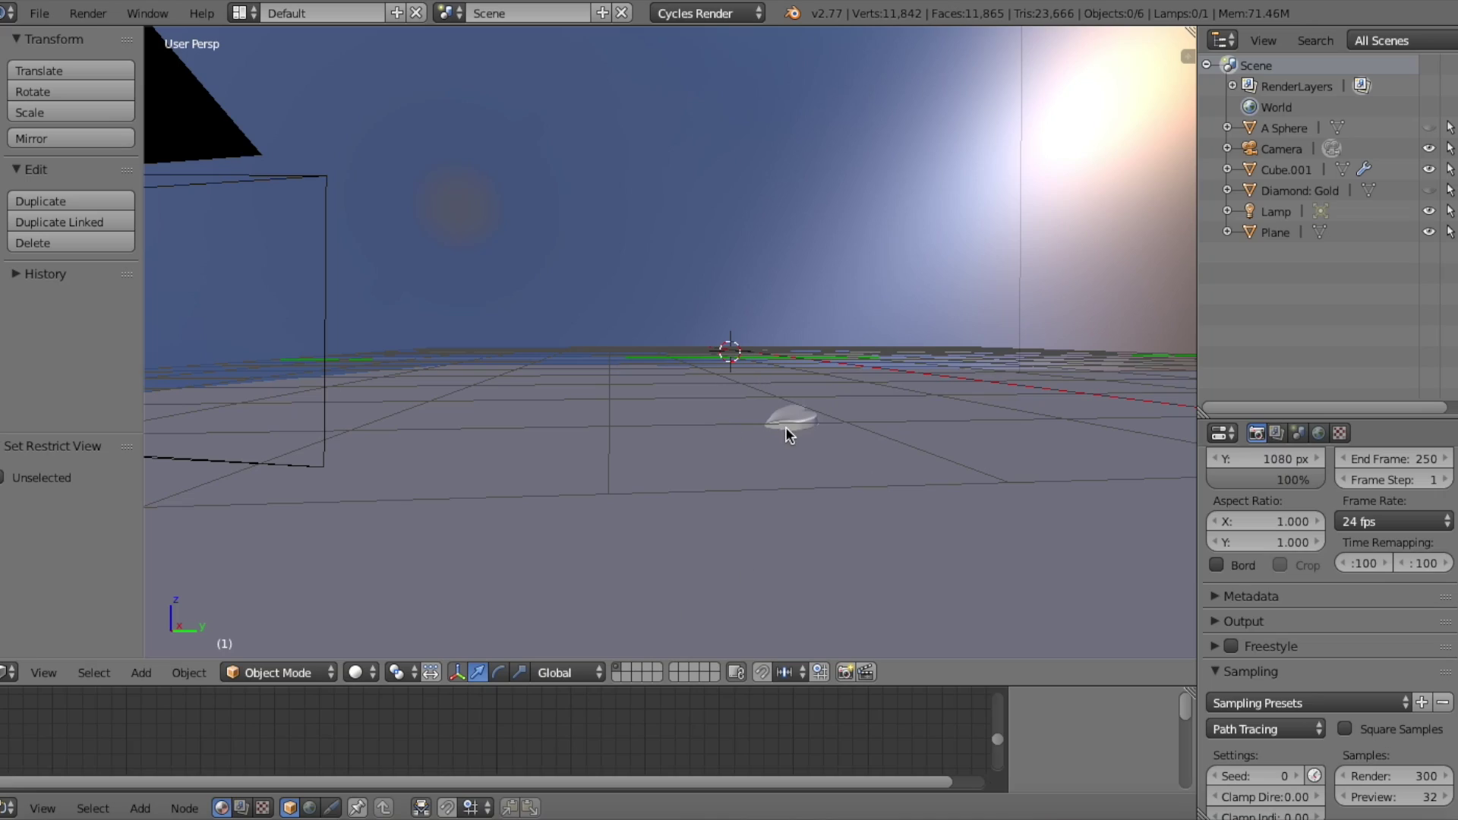
pyautogui.press('KP_2')
pyautogui.press('KP_8')
pyautogui.press('KP_2')
pyautogui.press('KP_8')
pyautogui.press('KP_8')
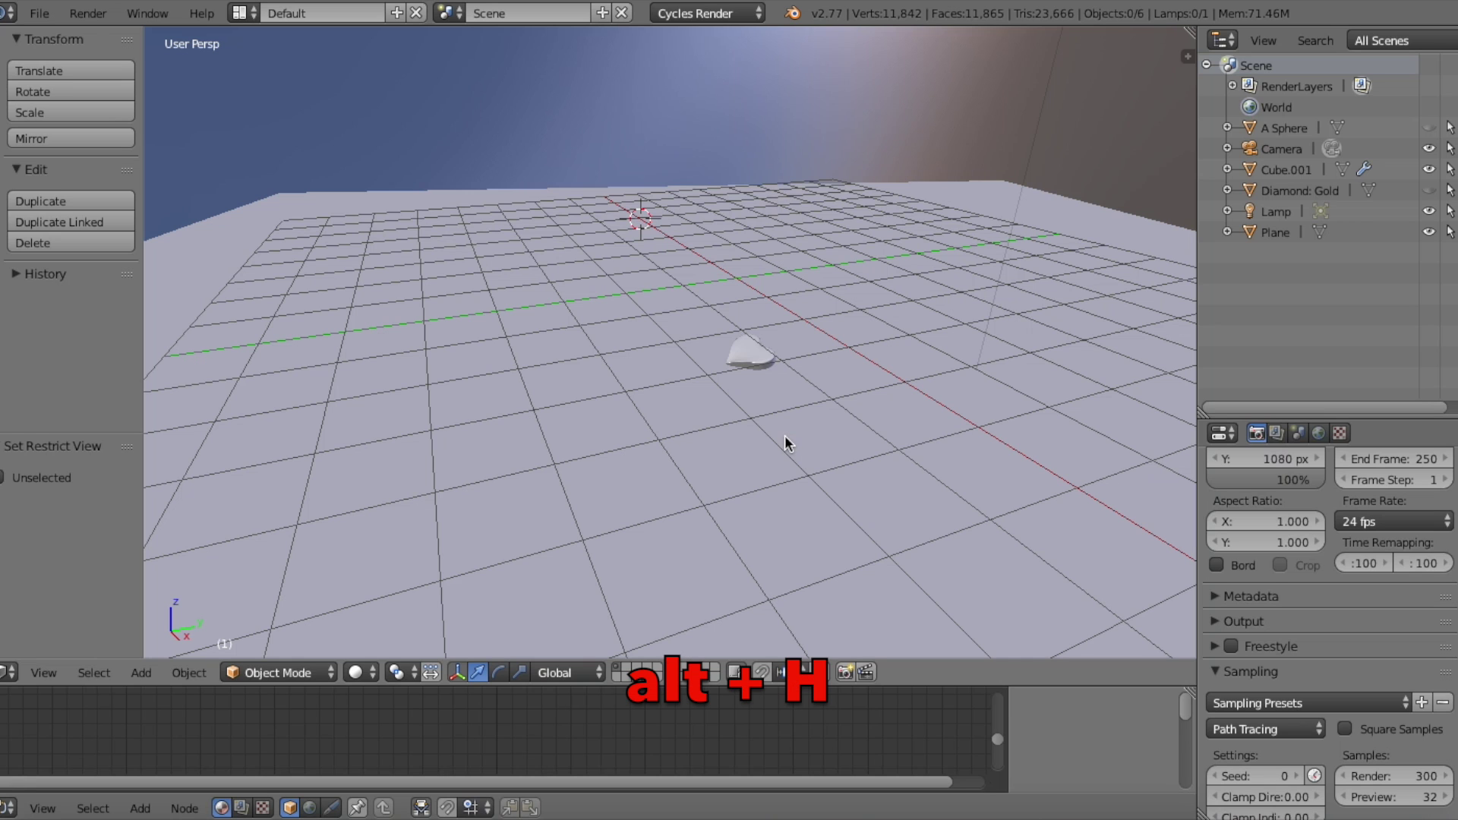
pyautogui.hotkey('alt', 'h')
pyautogui.moveTo(782, 408); pyautogui.dragTo(816, 216, button='middle')
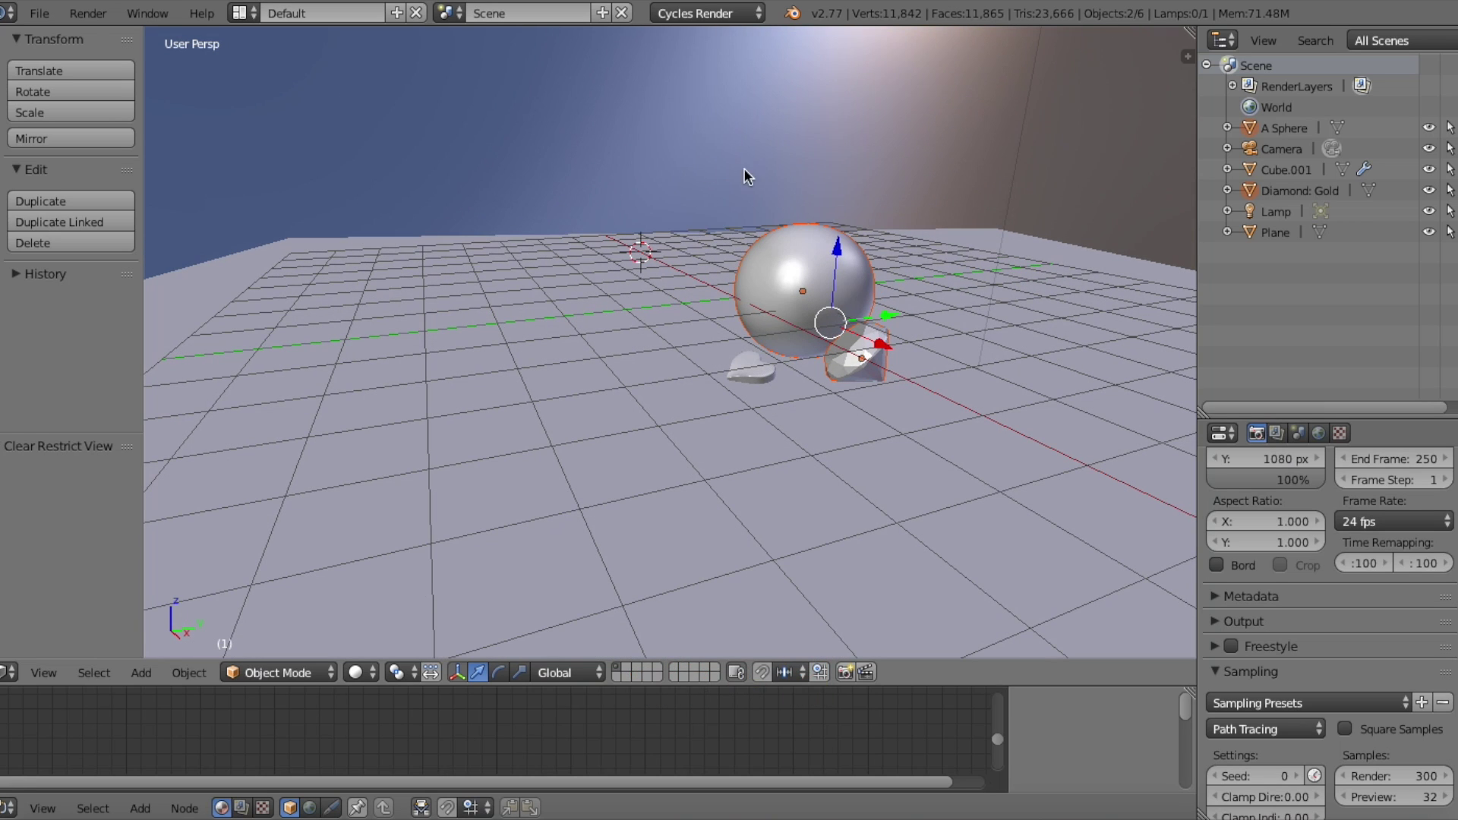
# - Hide the sphere, the heart-shaped object, the diamond and the plane together, and reveal them again
pyautogui.moveTo(1074, 449); pyautogui.dragTo(822, 325, button='middle')
pyautogui.rightClick(822, 325)
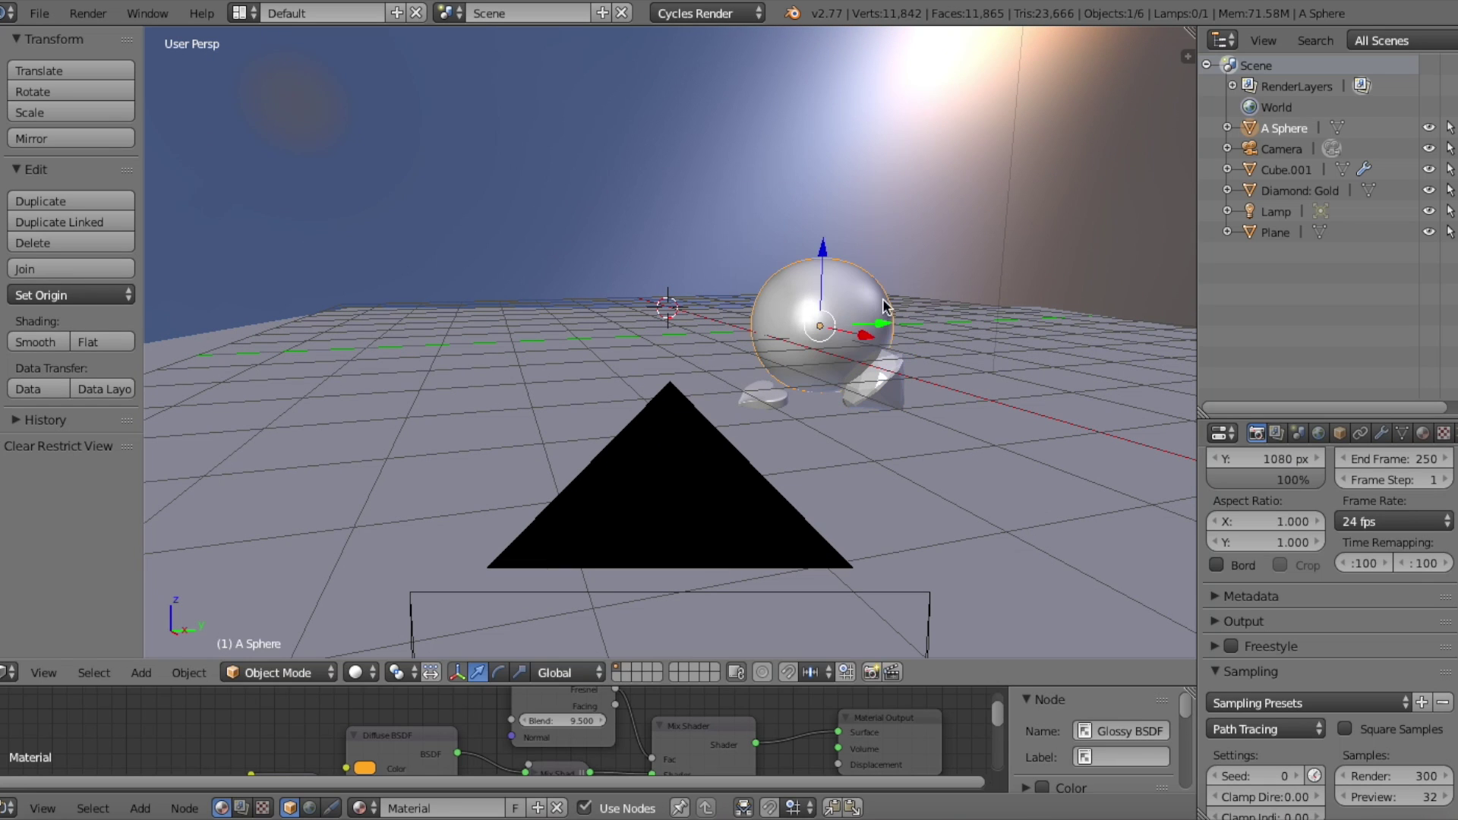
pyautogui.moveTo(883, 380); pyautogui.dragTo(897, 354, button='right')
pyautogui.press('Escape')
pyautogui.rightClick(380, 386)
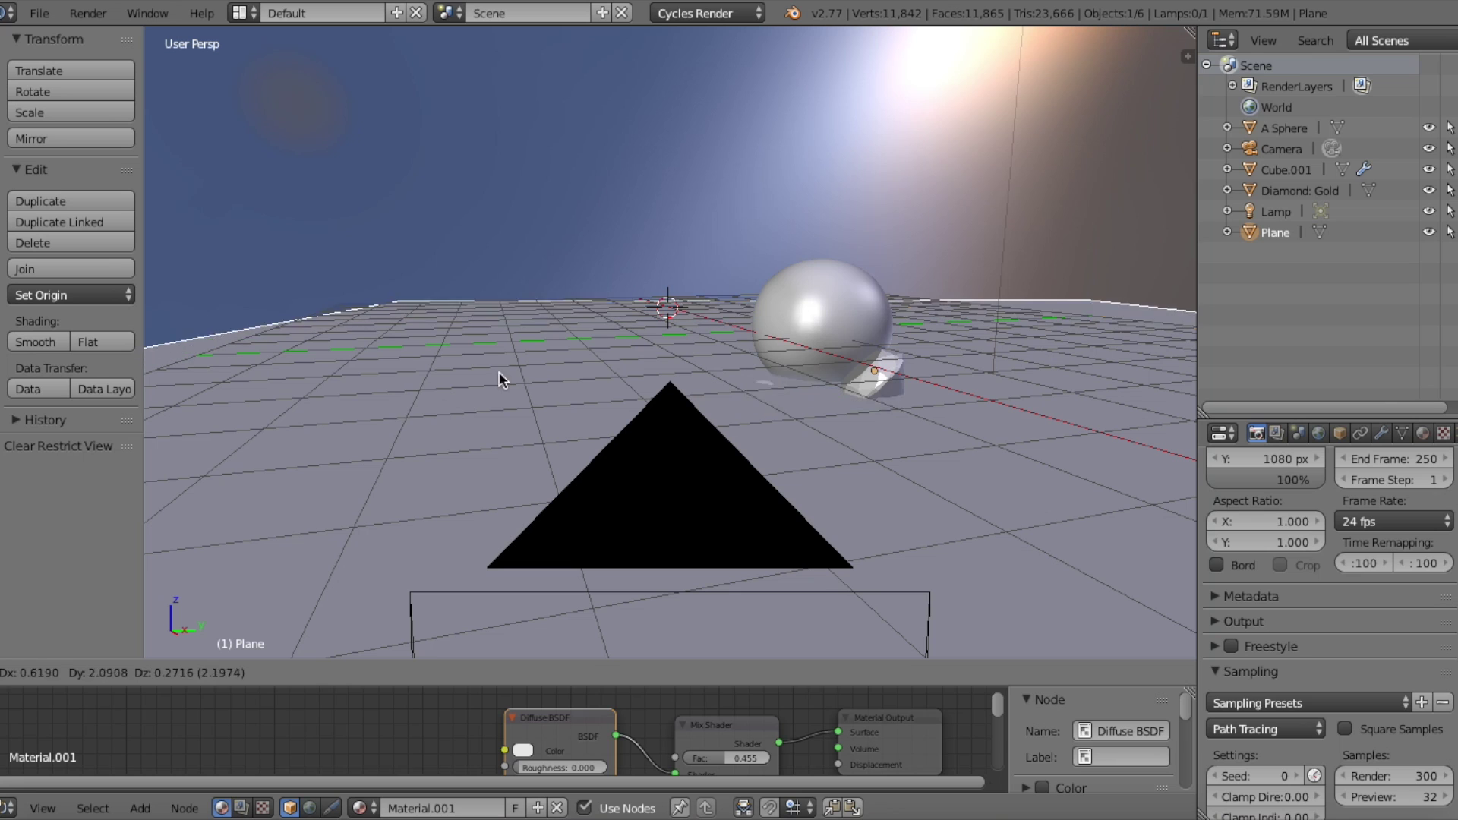
pyautogui.keyDown('shift'); pyautogui.rightClick(779, 388); pyautogui.keyUp('shift')
pyautogui.keyDown('shift'); pyautogui.rightClick(843, 379); pyautogui.keyUp('shift')
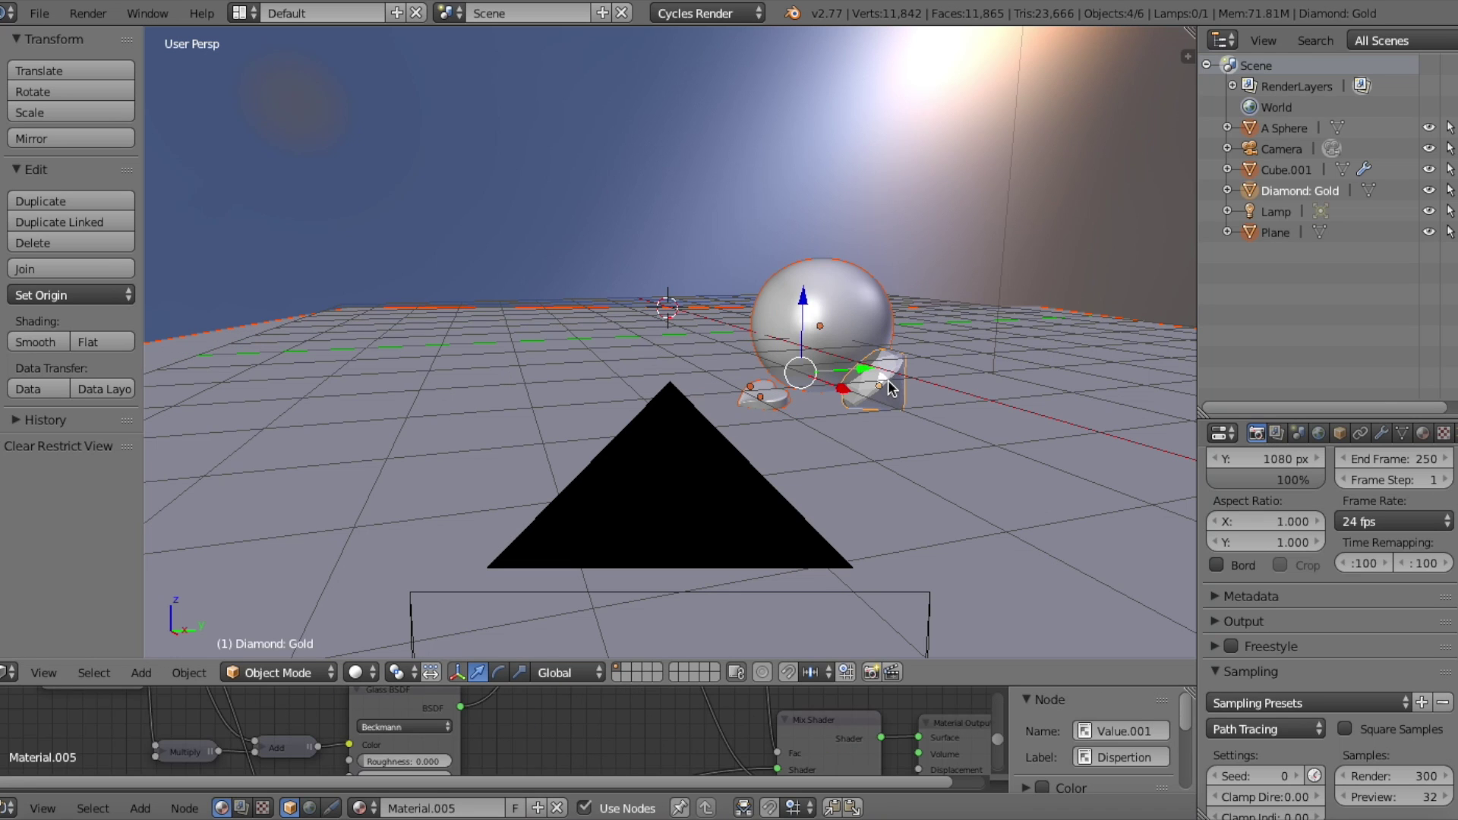
pyautogui.press('h')
pyautogui.hotkey('alt', 'h')
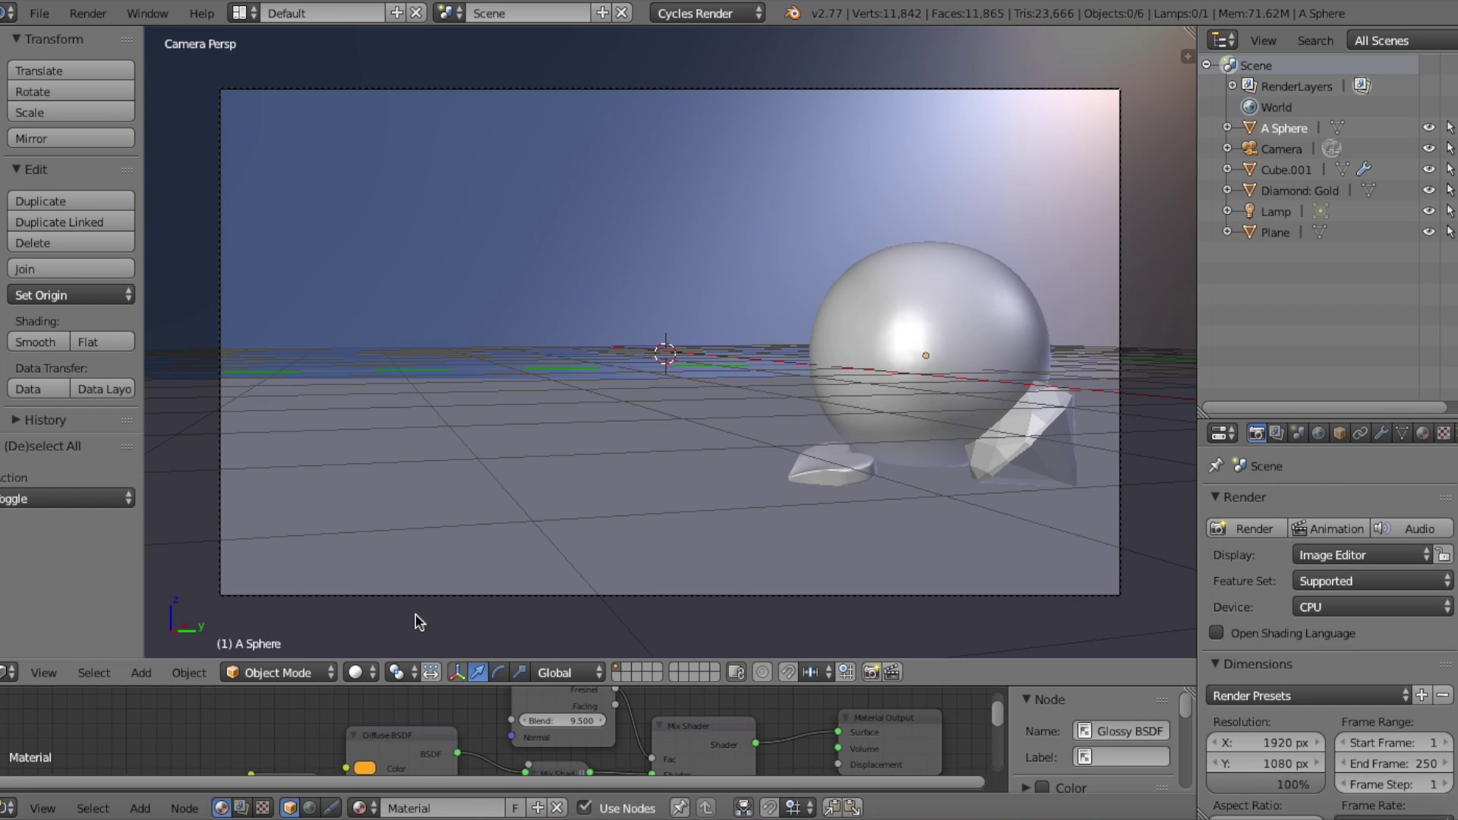
# - Select A Sphere and examine the camera view in Rendered shading
pyautogui.rightClick(920, 374)
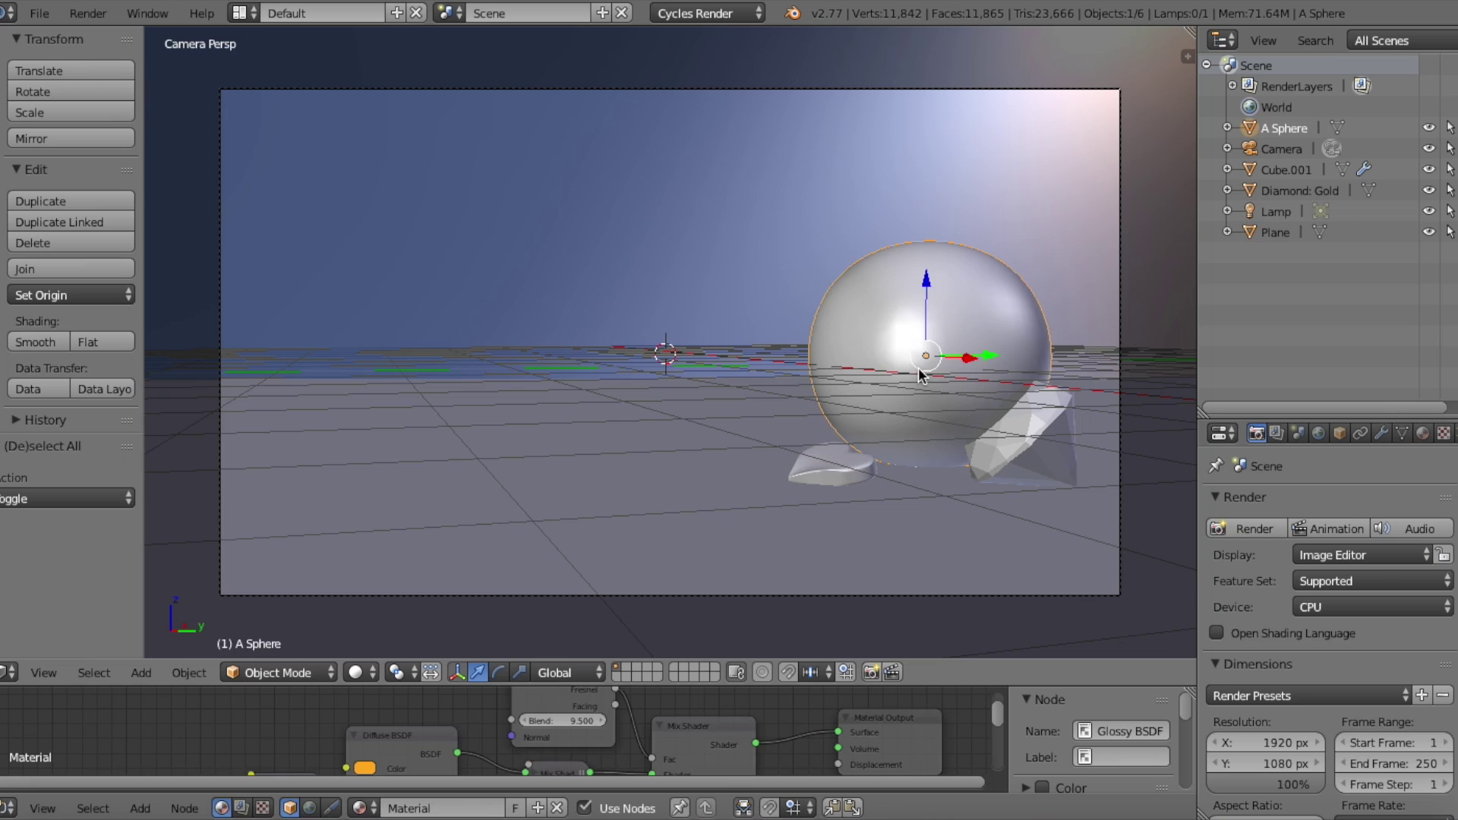
pyautogui.rightClick(1038, 447)
pyautogui.rightClick(843, 473)
pyautogui.rightClick(902, 387)
pyautogui.click(355, 672)
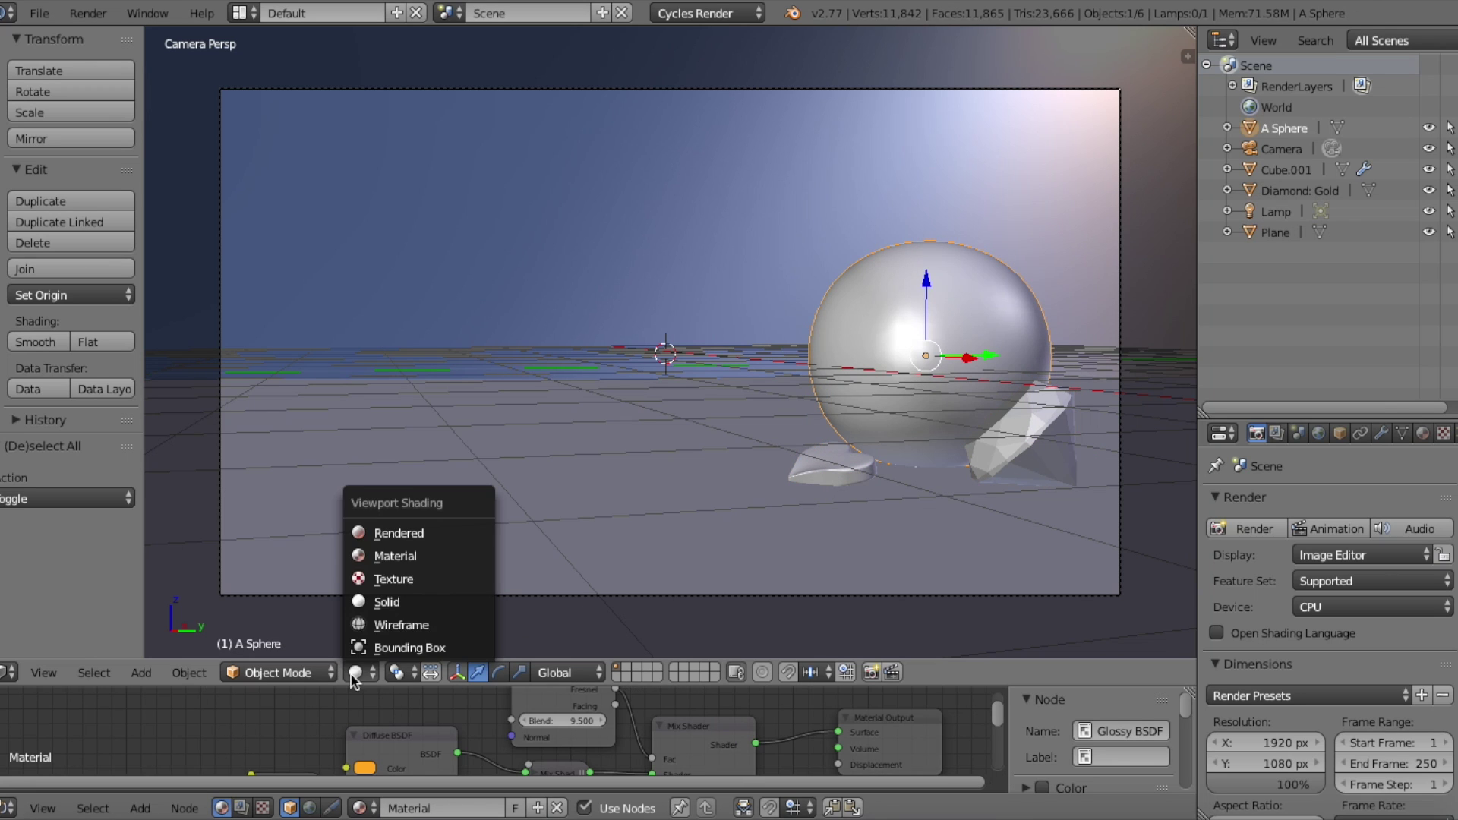
pyautogui.click(369, 533)
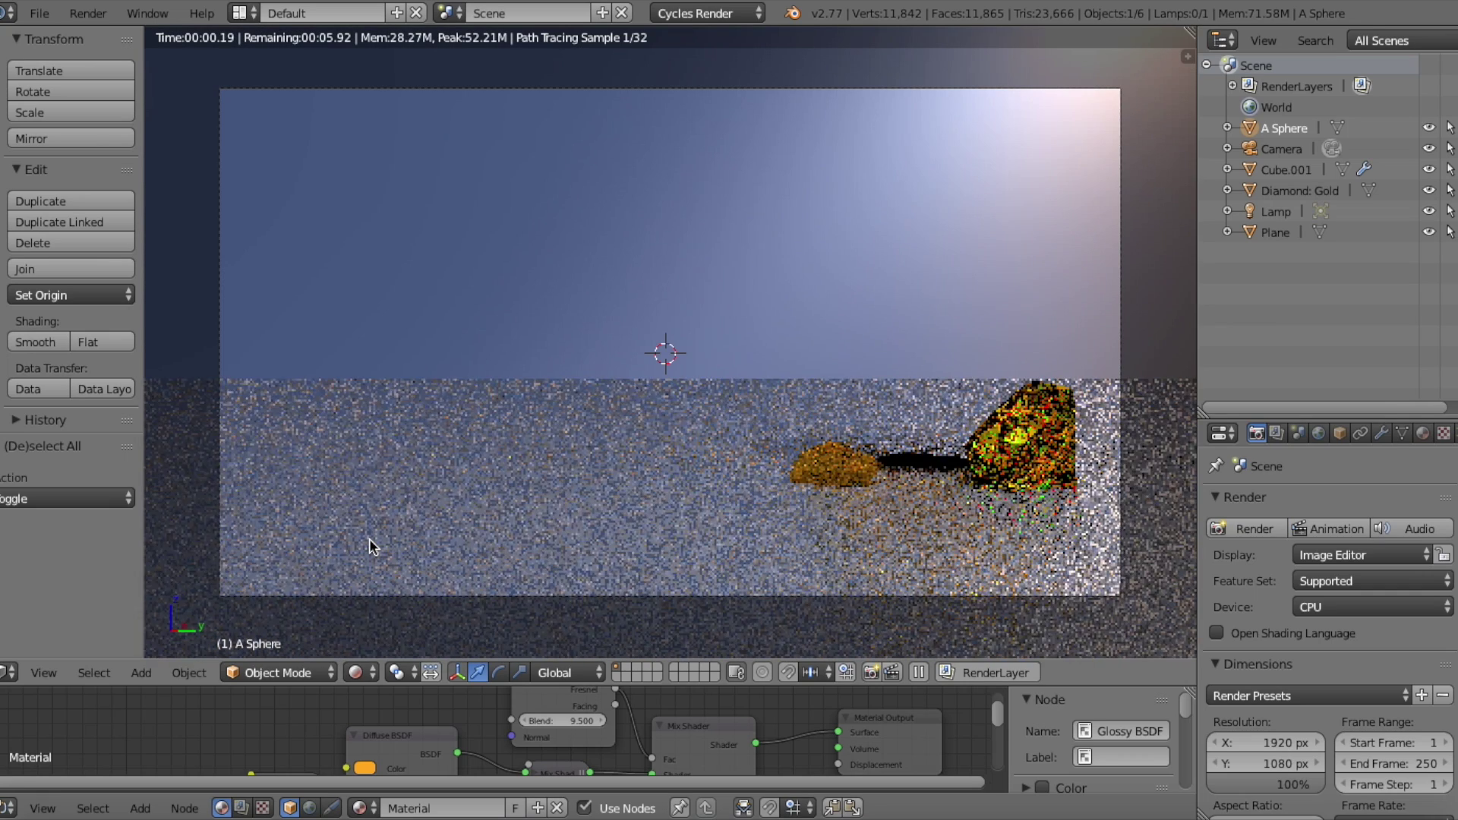
pyautogui.click(88, 13)
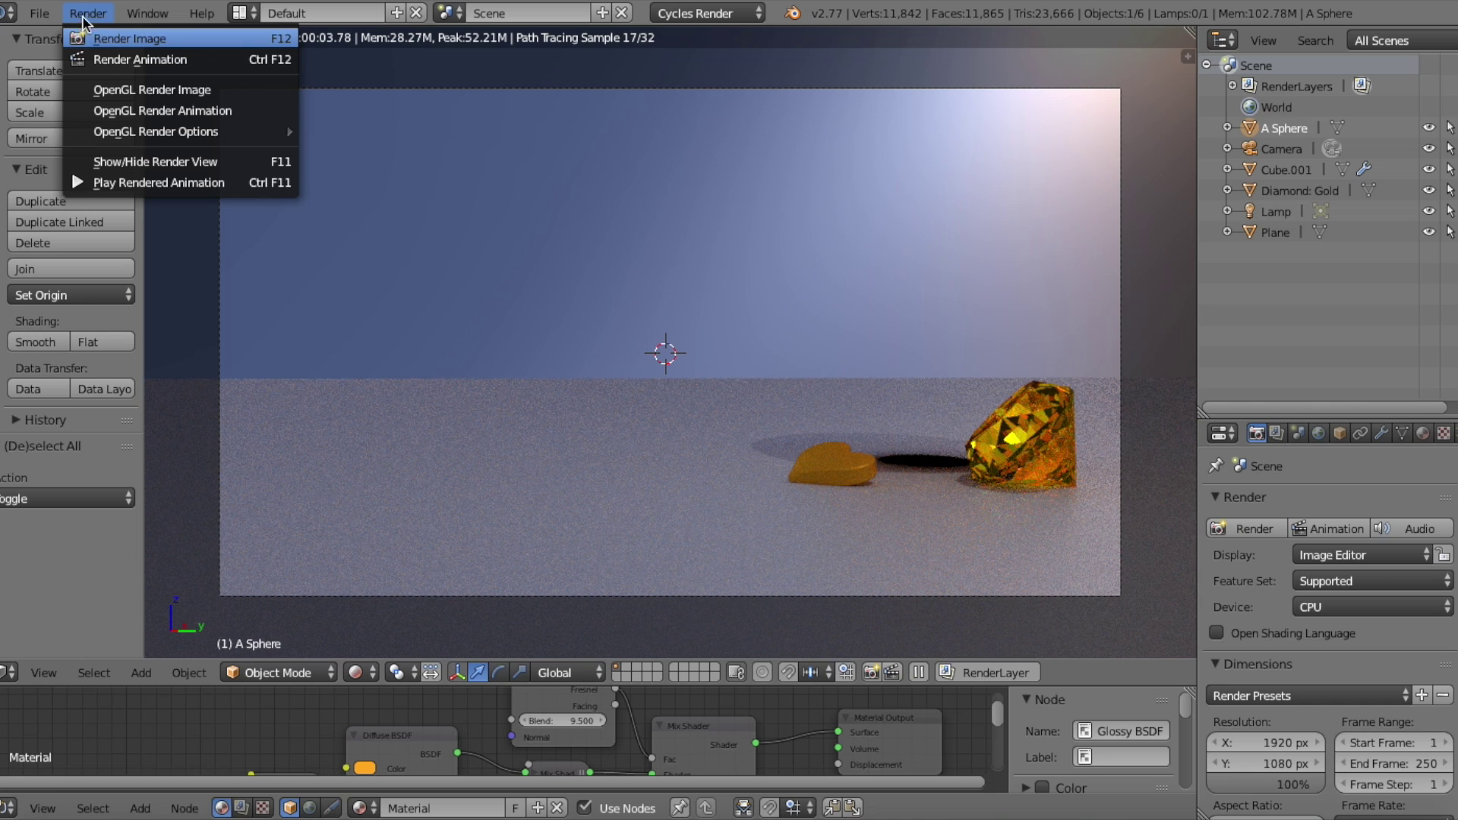
pyautogui.click(97, 14)
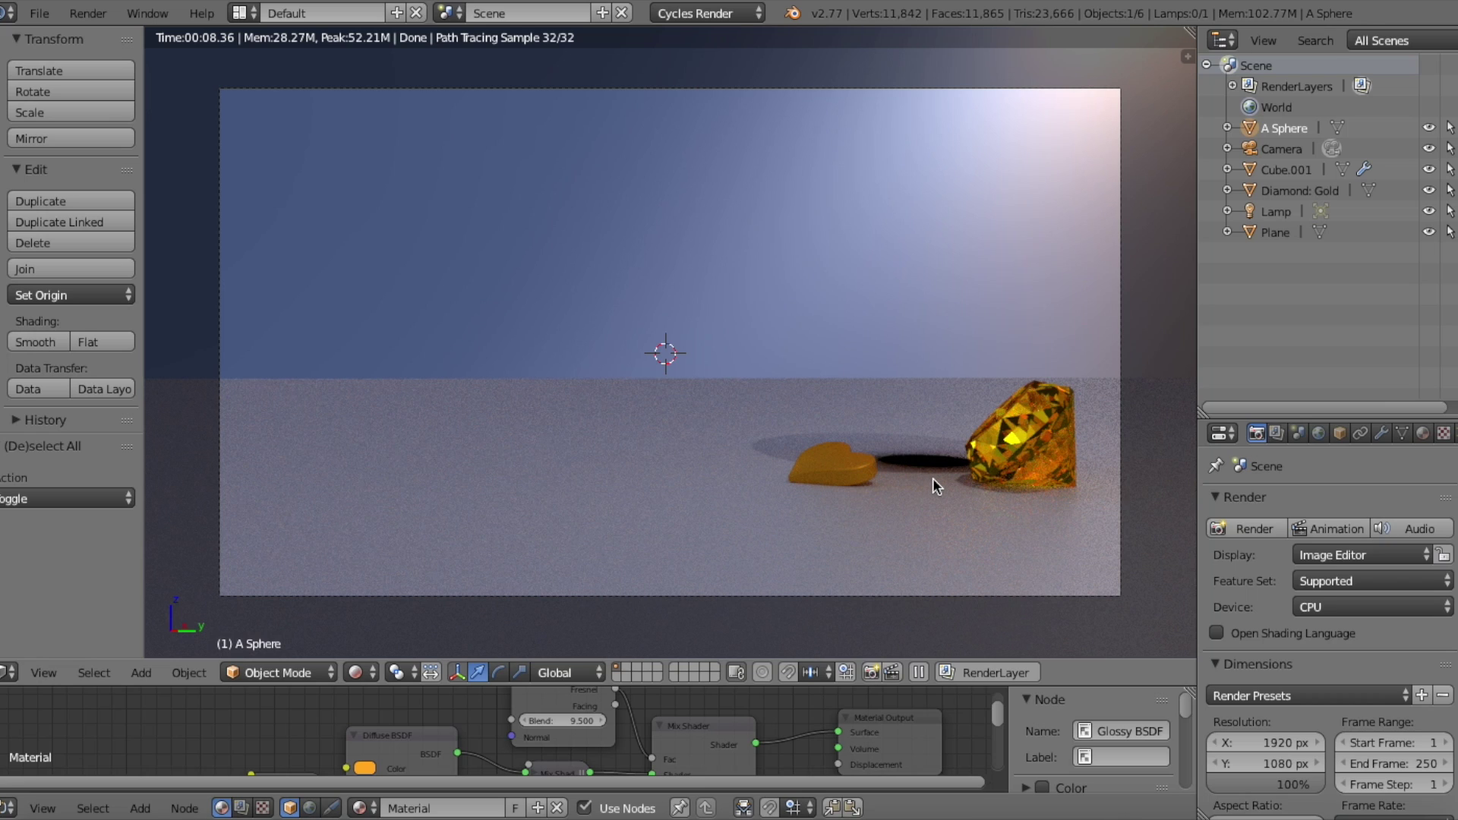
# - Examine the rendered scene from outside the camera and switch the viewport back to Solid shading
pyautogui.moveTo(933, 477); pyautogui.dragTo(696, 408, button='middle')
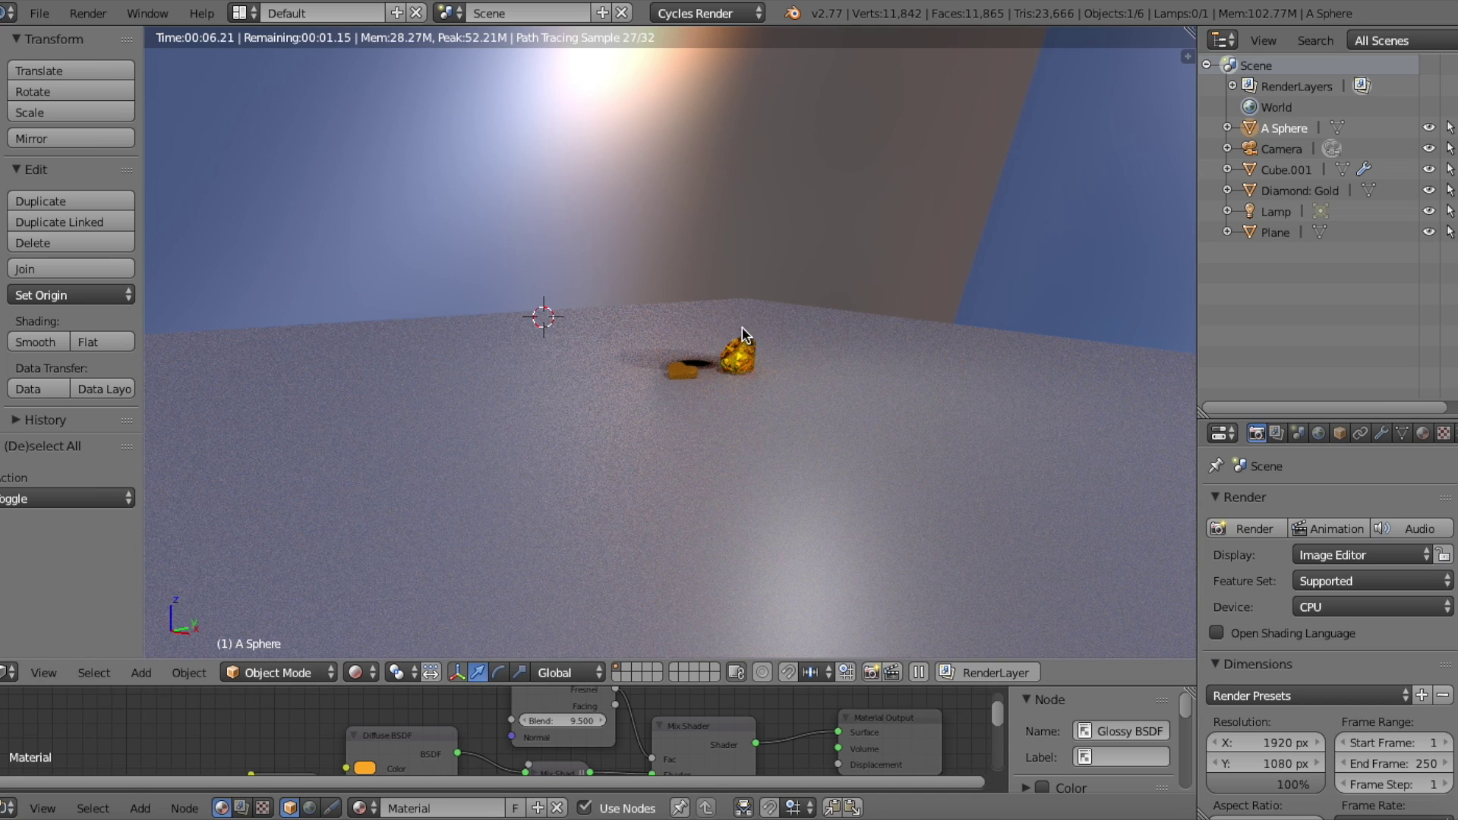
pyautogui.click(358, 673)
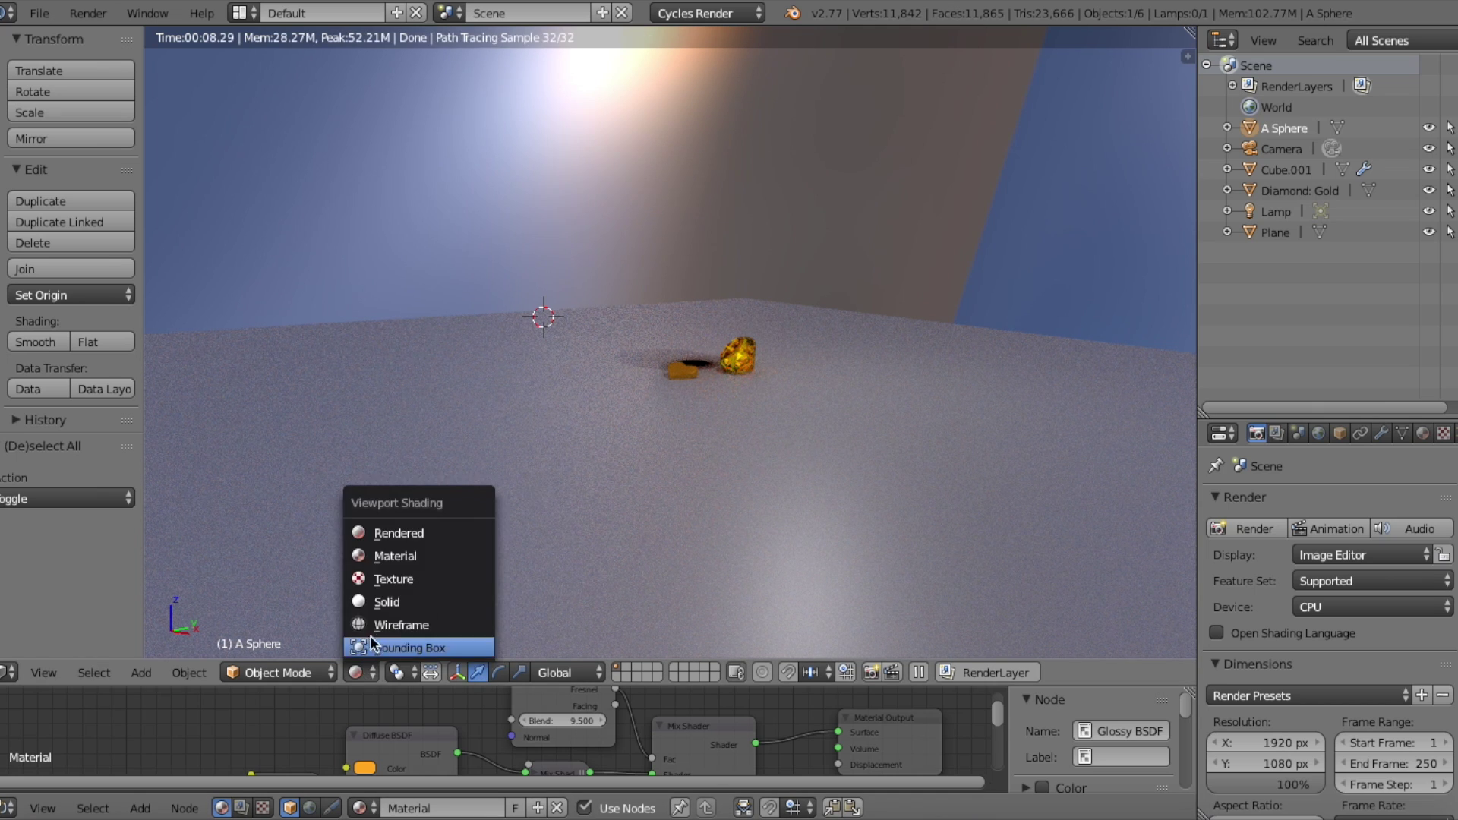
pyautogui.click(387, 601)
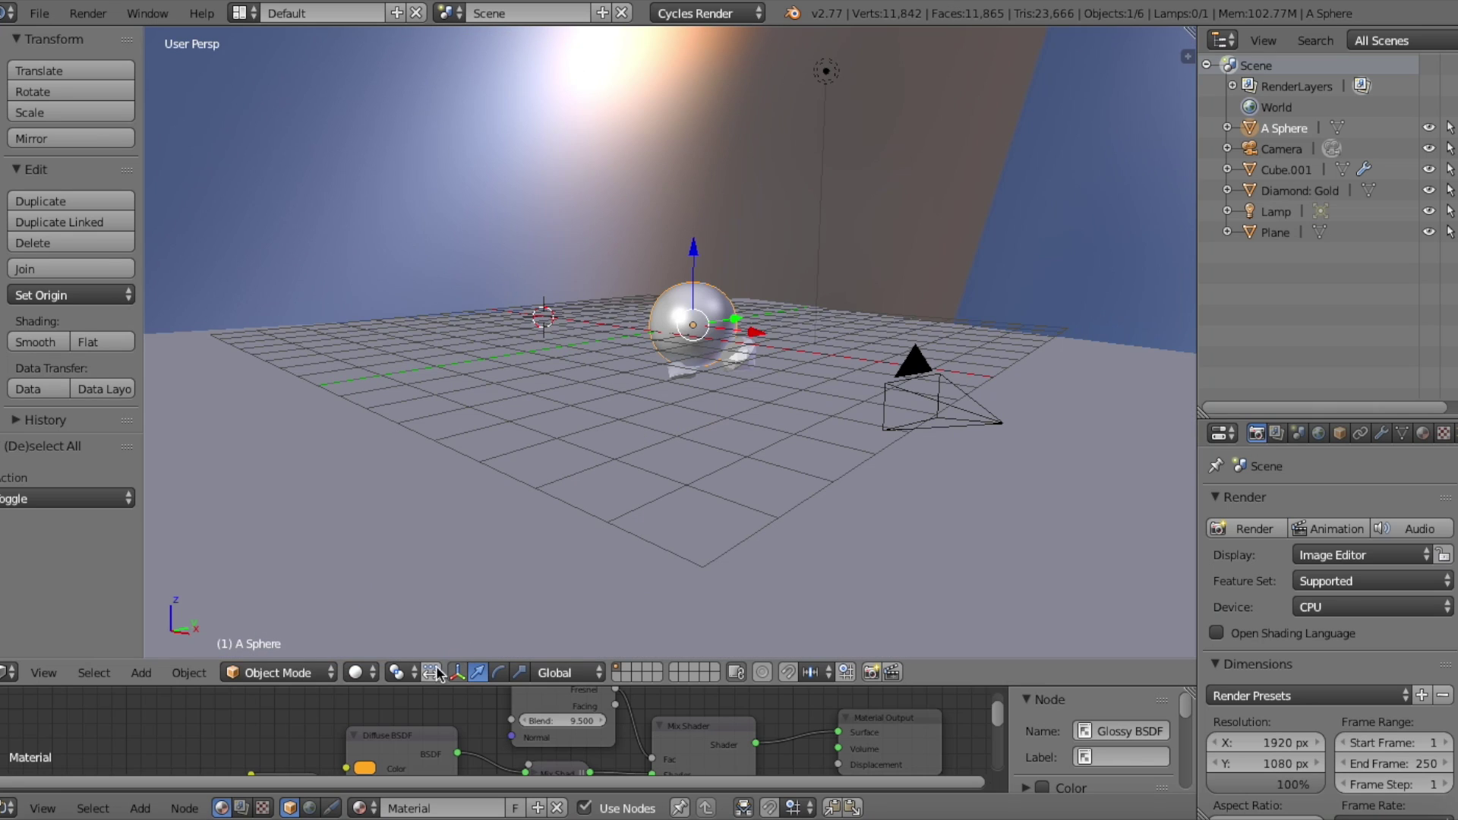
pyautogui.moveTo(548, 467); pyautogui.dragTo(704, 299, button='middle')
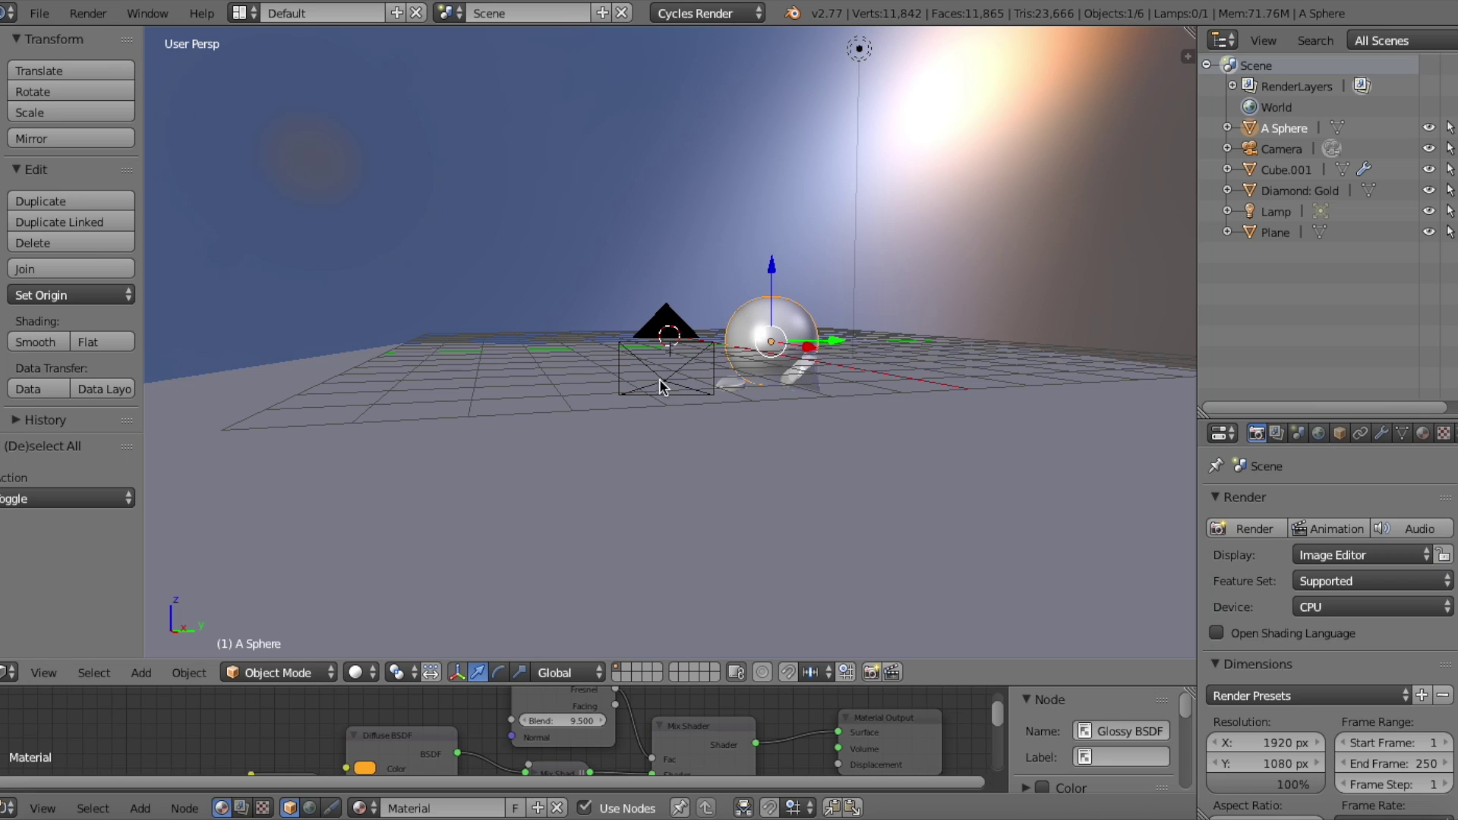
pyautogui.click(358, 672)
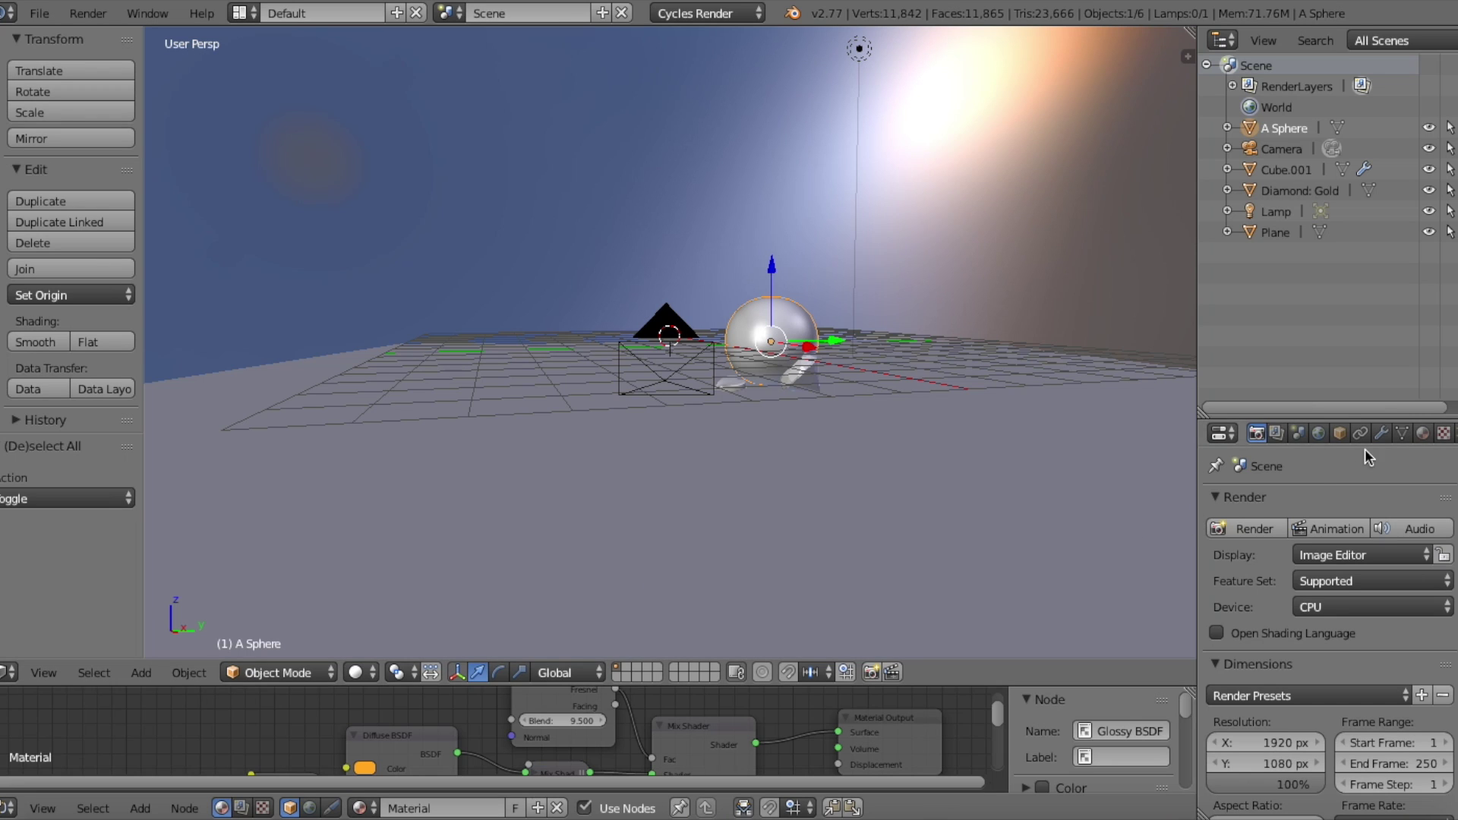
# - Show the Ray Visibility options in the sphere's object-level Cycles Settings
pyautogui.click(1340, 433)
pyautogui.scroll(-6, 1289, 557)
pyautogui.scroll(-7, 1269, 558)
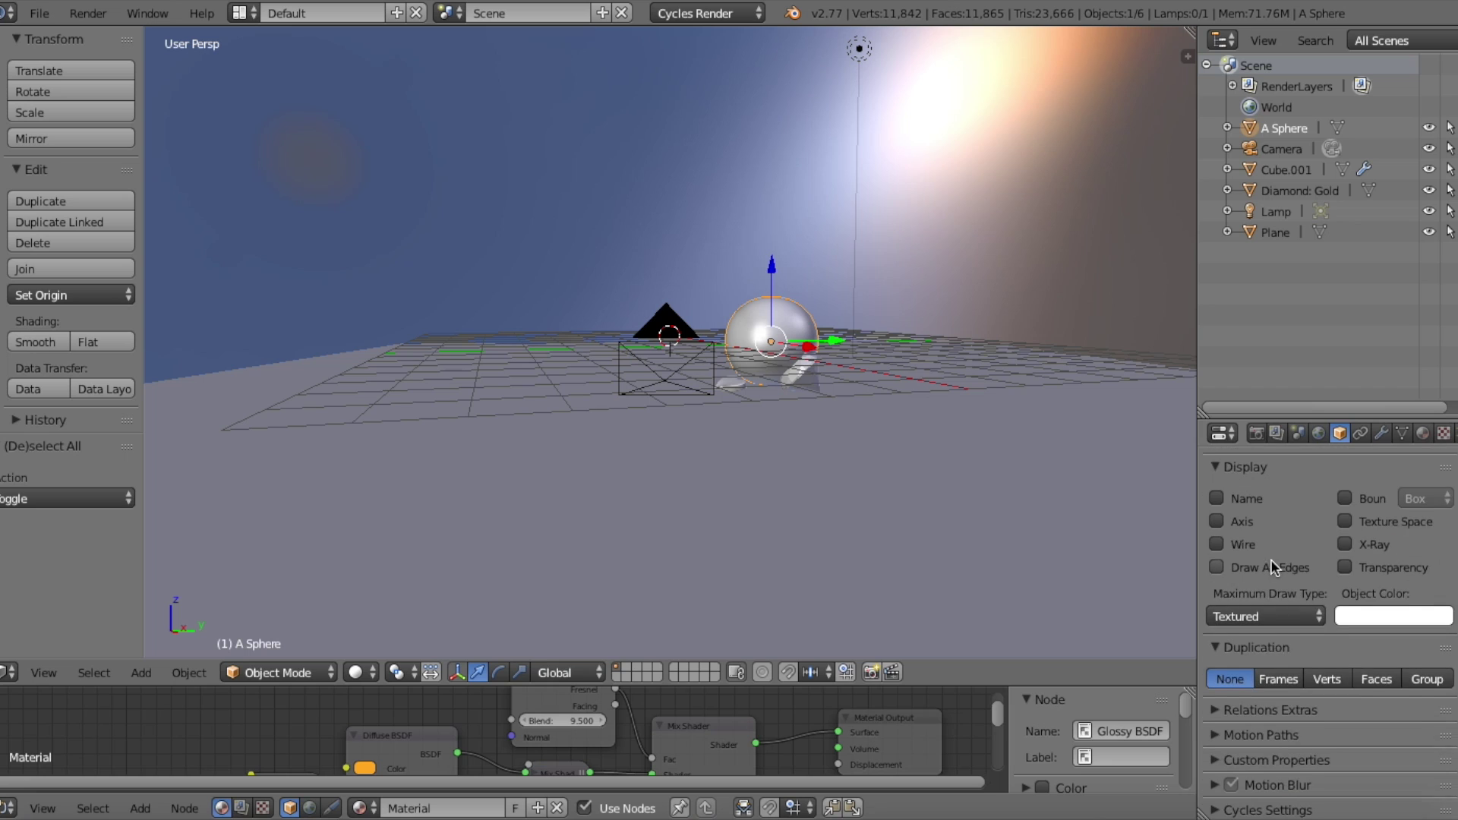
pyautogui.click(1214, 809)
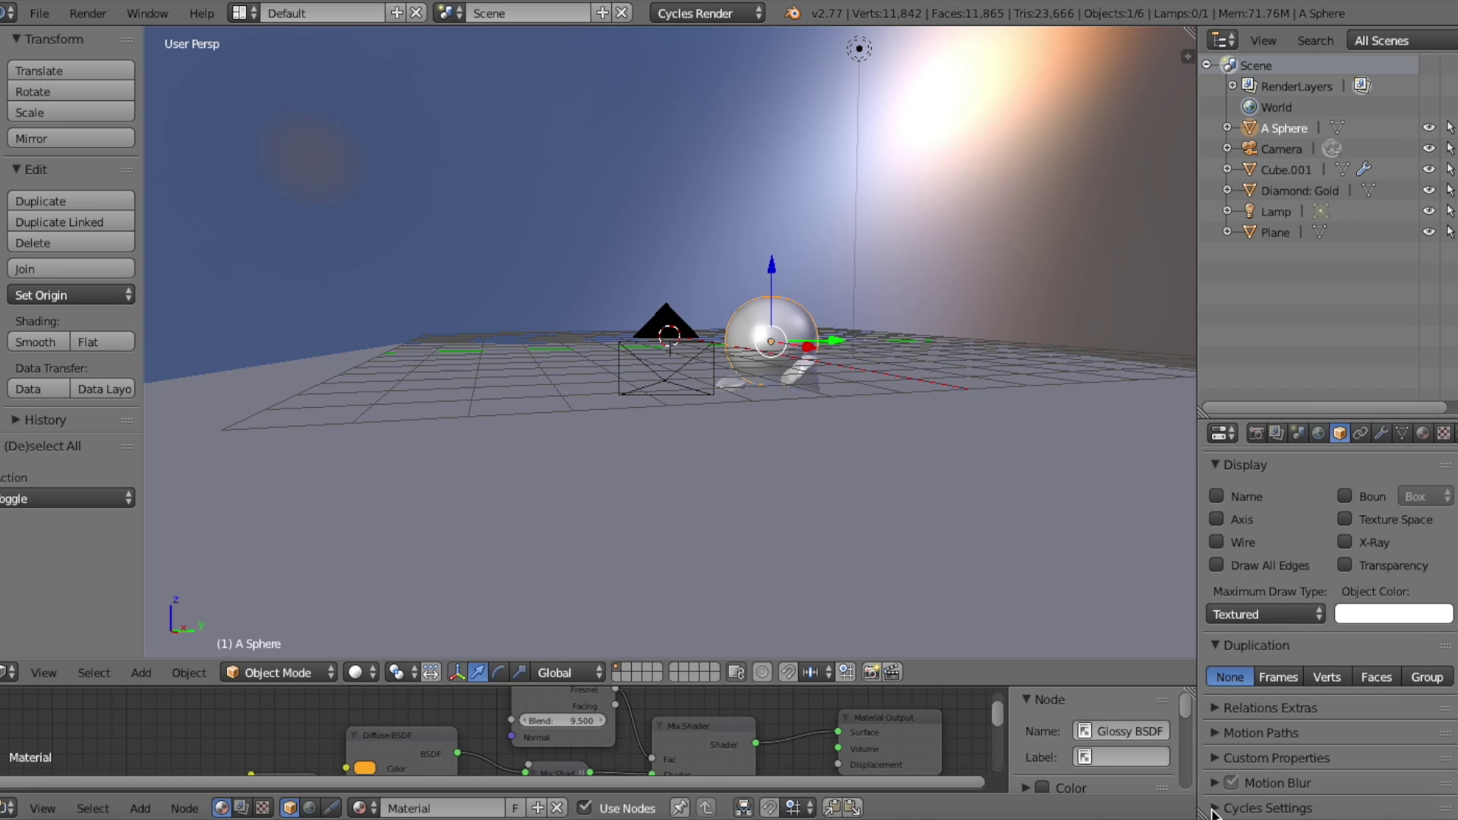
pyautogui.scroll(-5, 1258, 740)
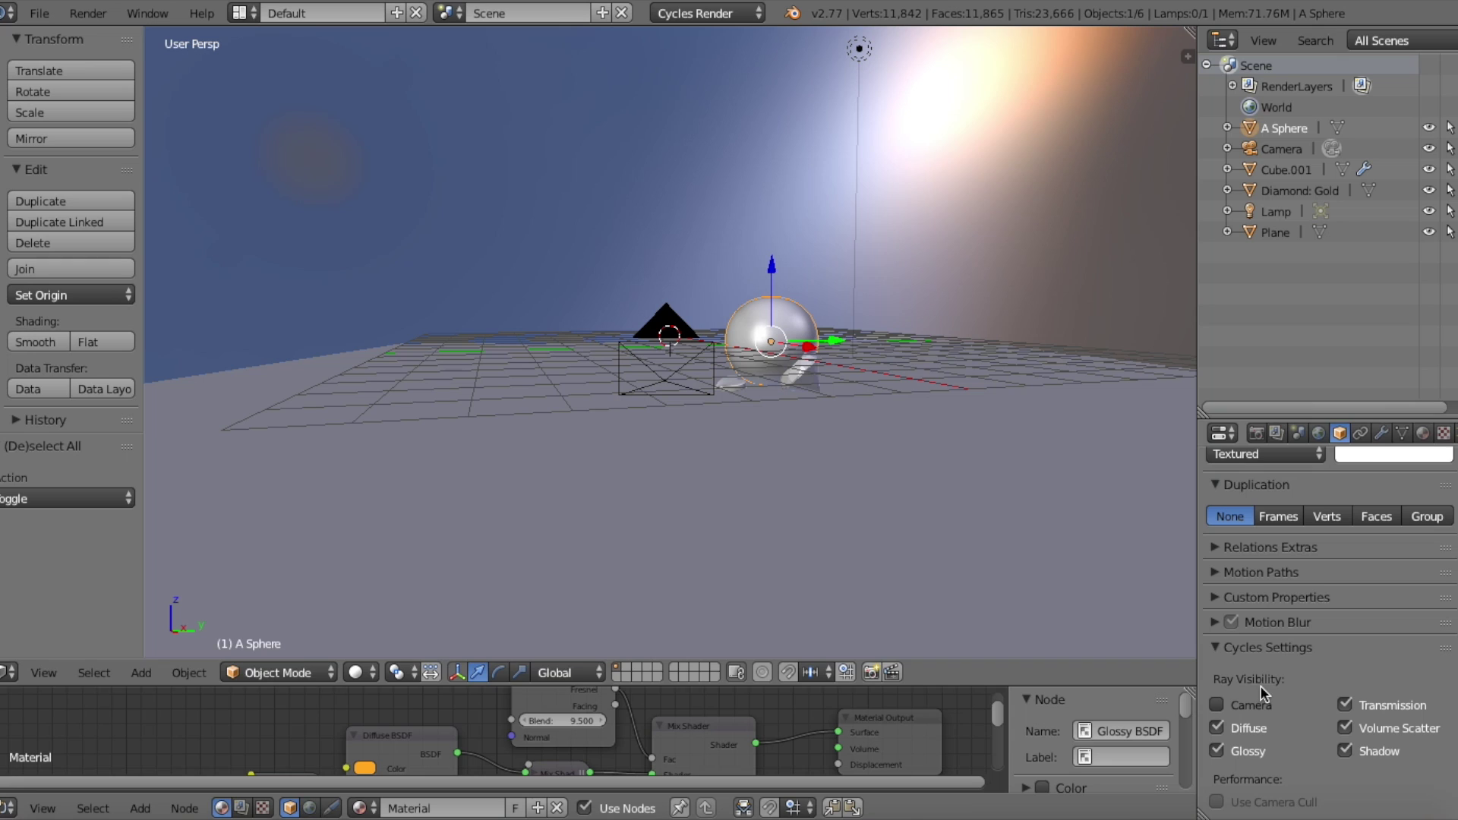
# - View the scene through the camera in Rendered shading
pyautogui.click(43, 673)
pyautogui.click(86, 596)
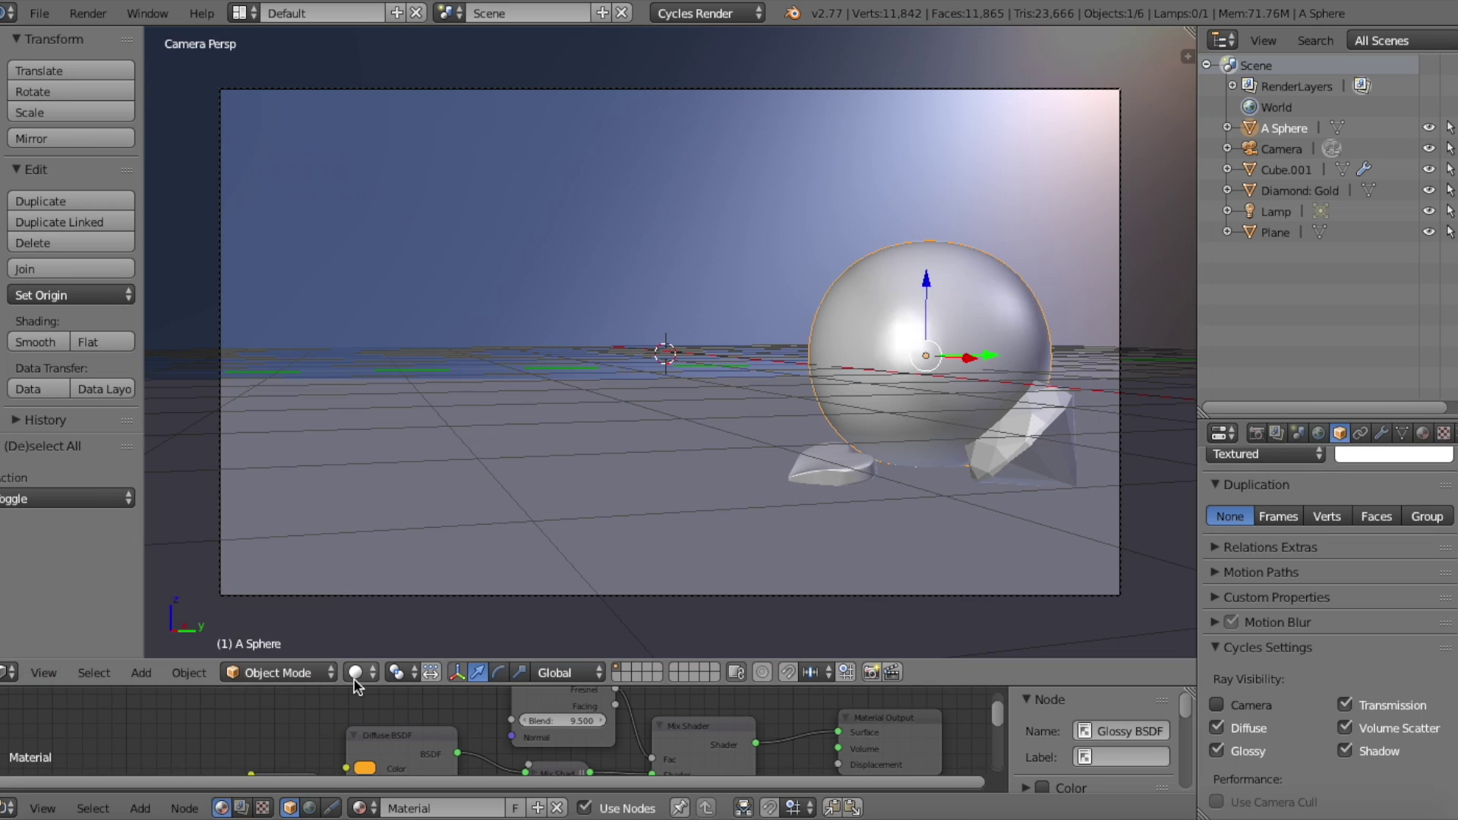
pyautogui.click(355, 672)
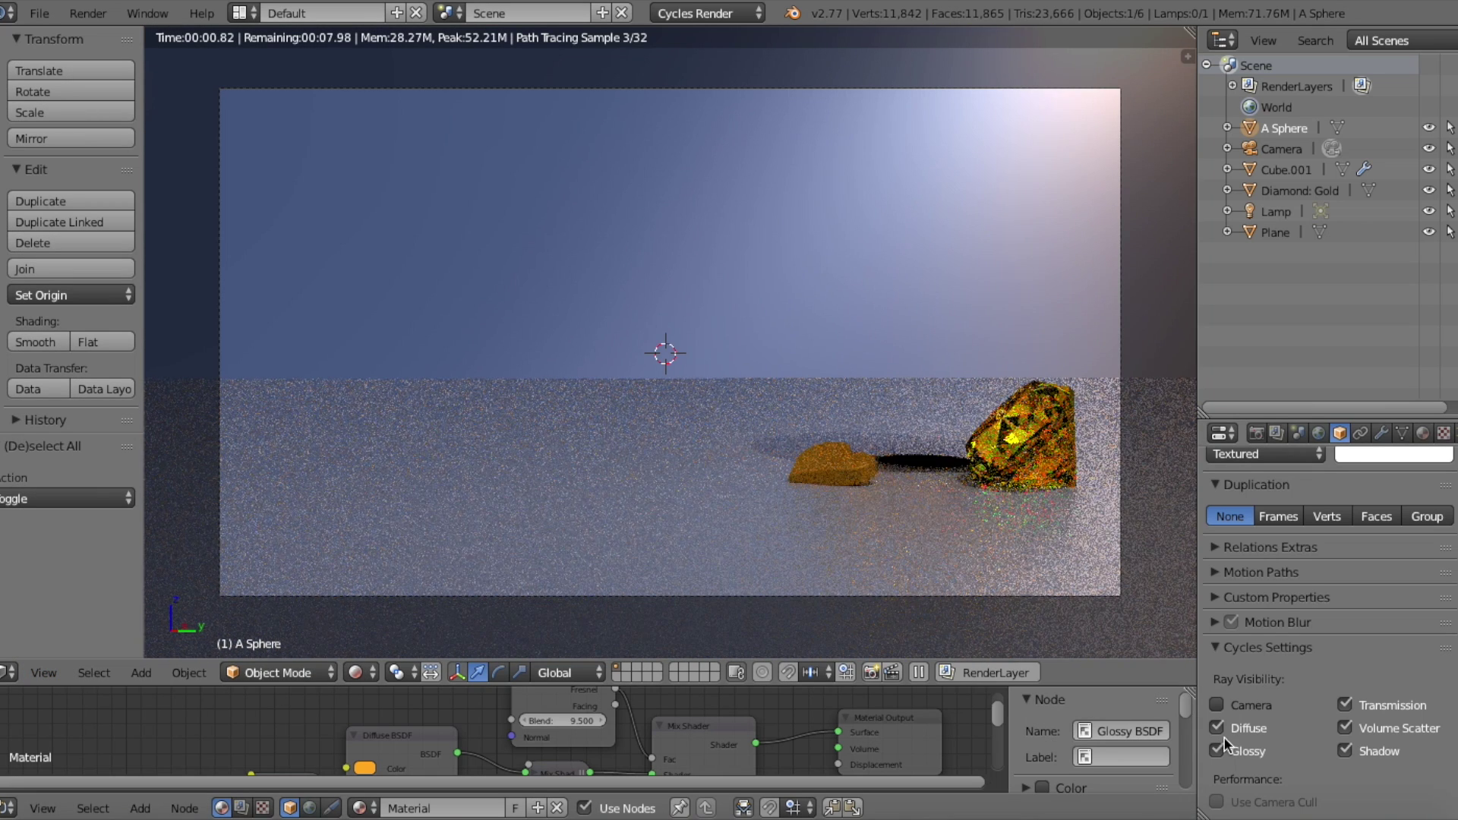
# - Test turning off the sphere's Diffuse and Glossy ray visibility, restore both, and enable its Camera ray visibility
pyautogui.click(1218, 729)
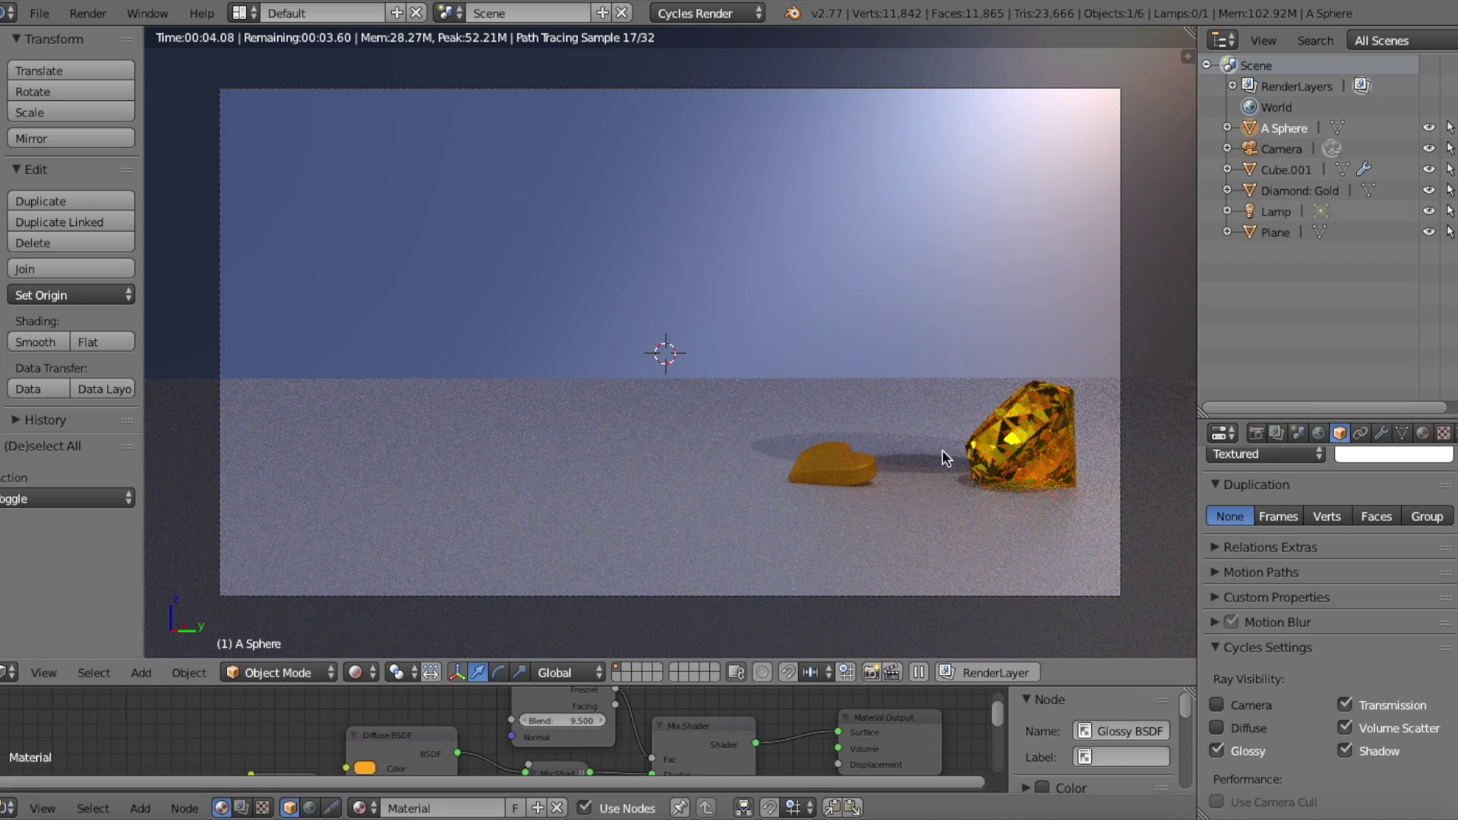
pyautogui.click(1216, 752)
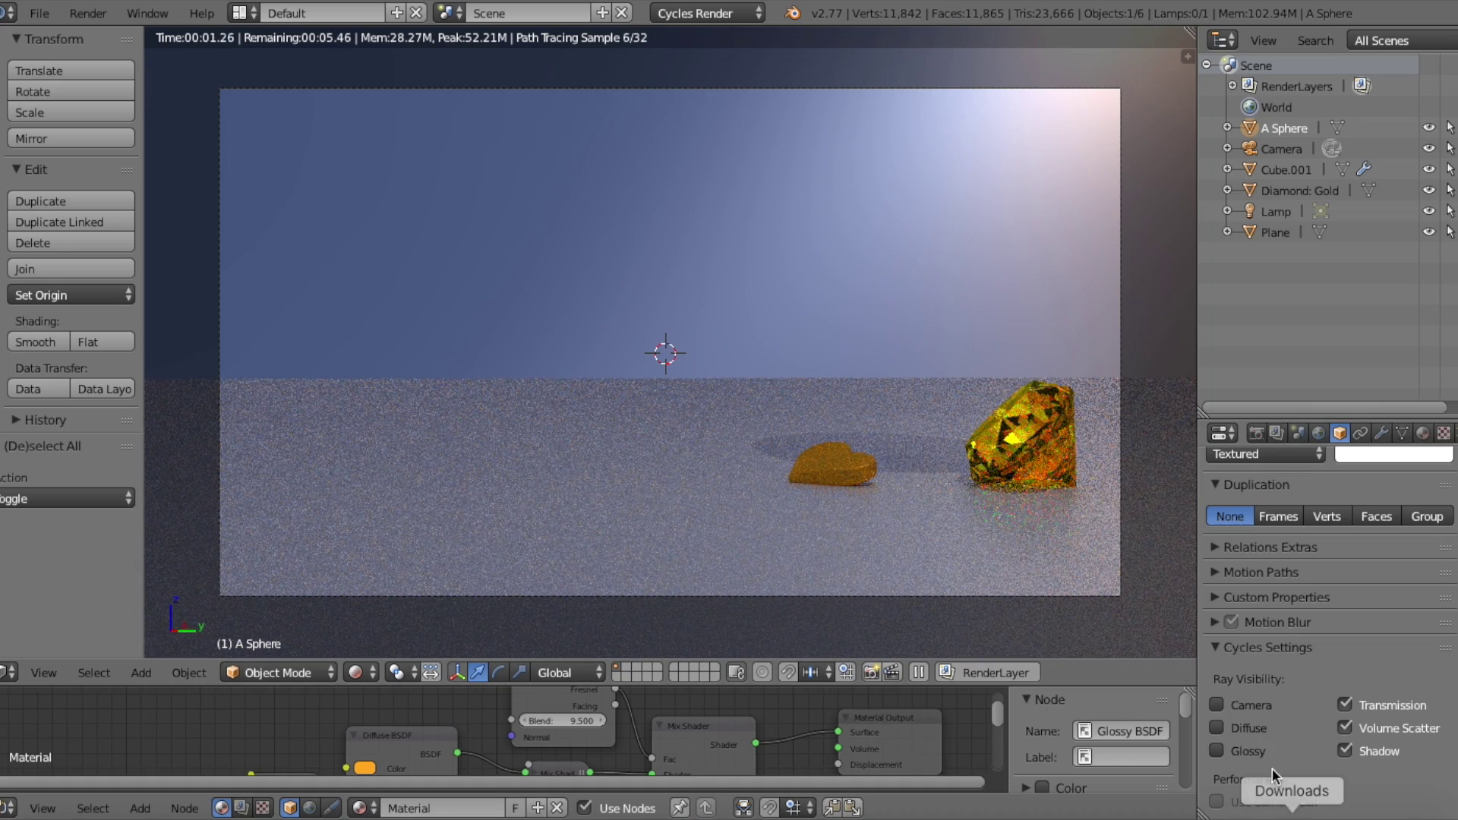
pyautogui.click(1225, 723)
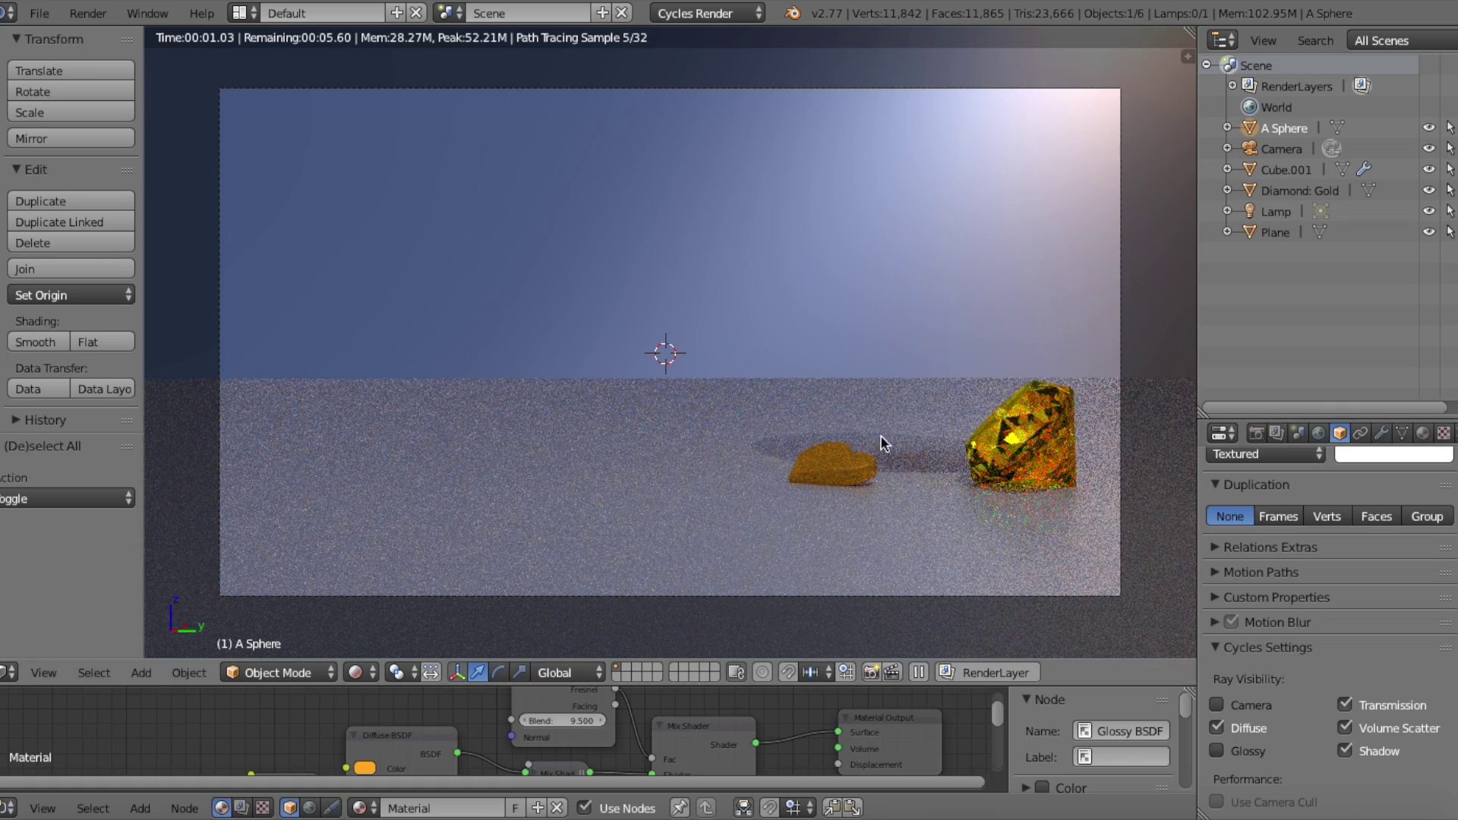
pyautogui.click(1218, 751)
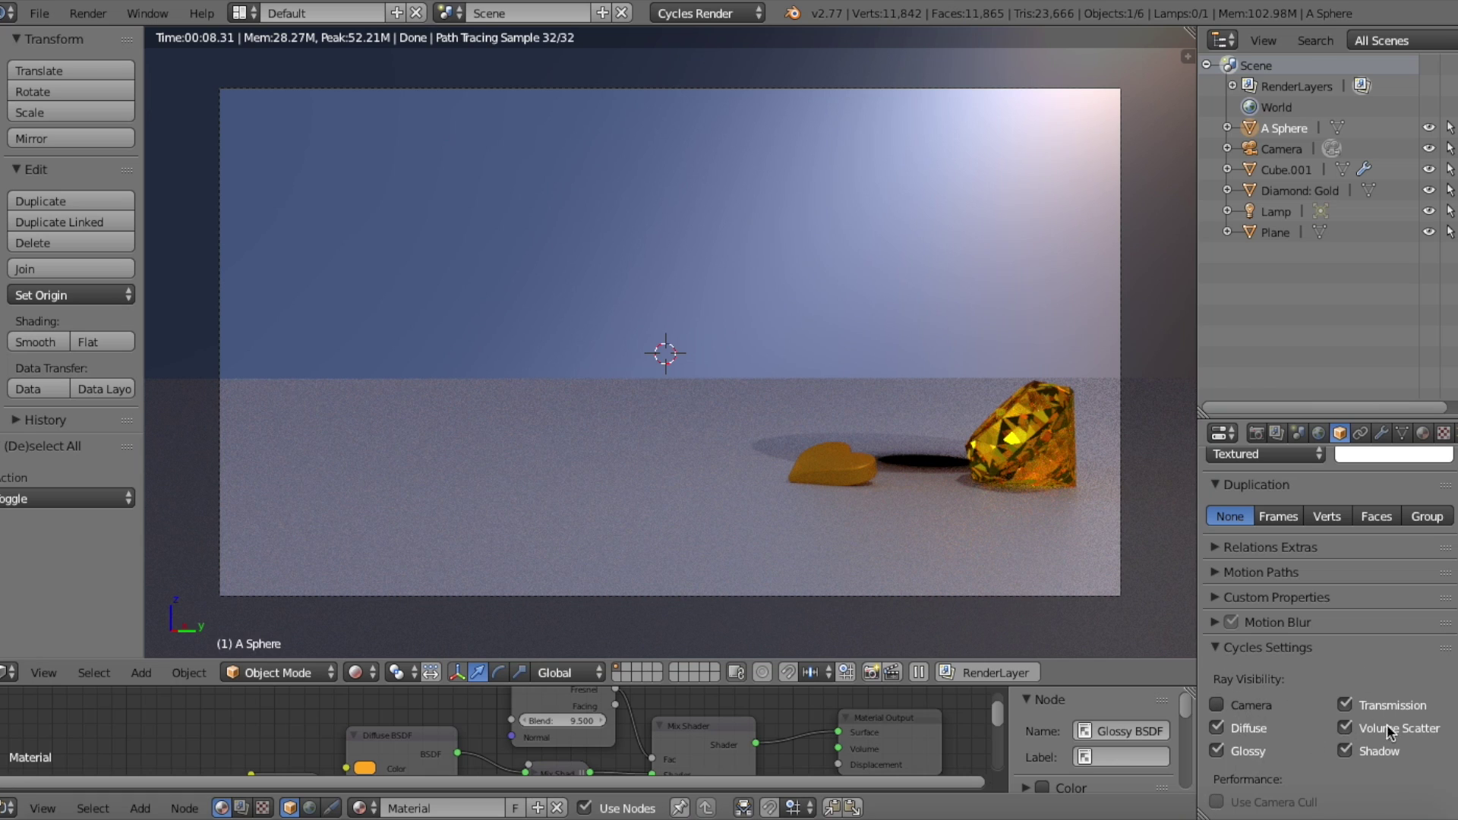
pyautogui.click(1220, 705)
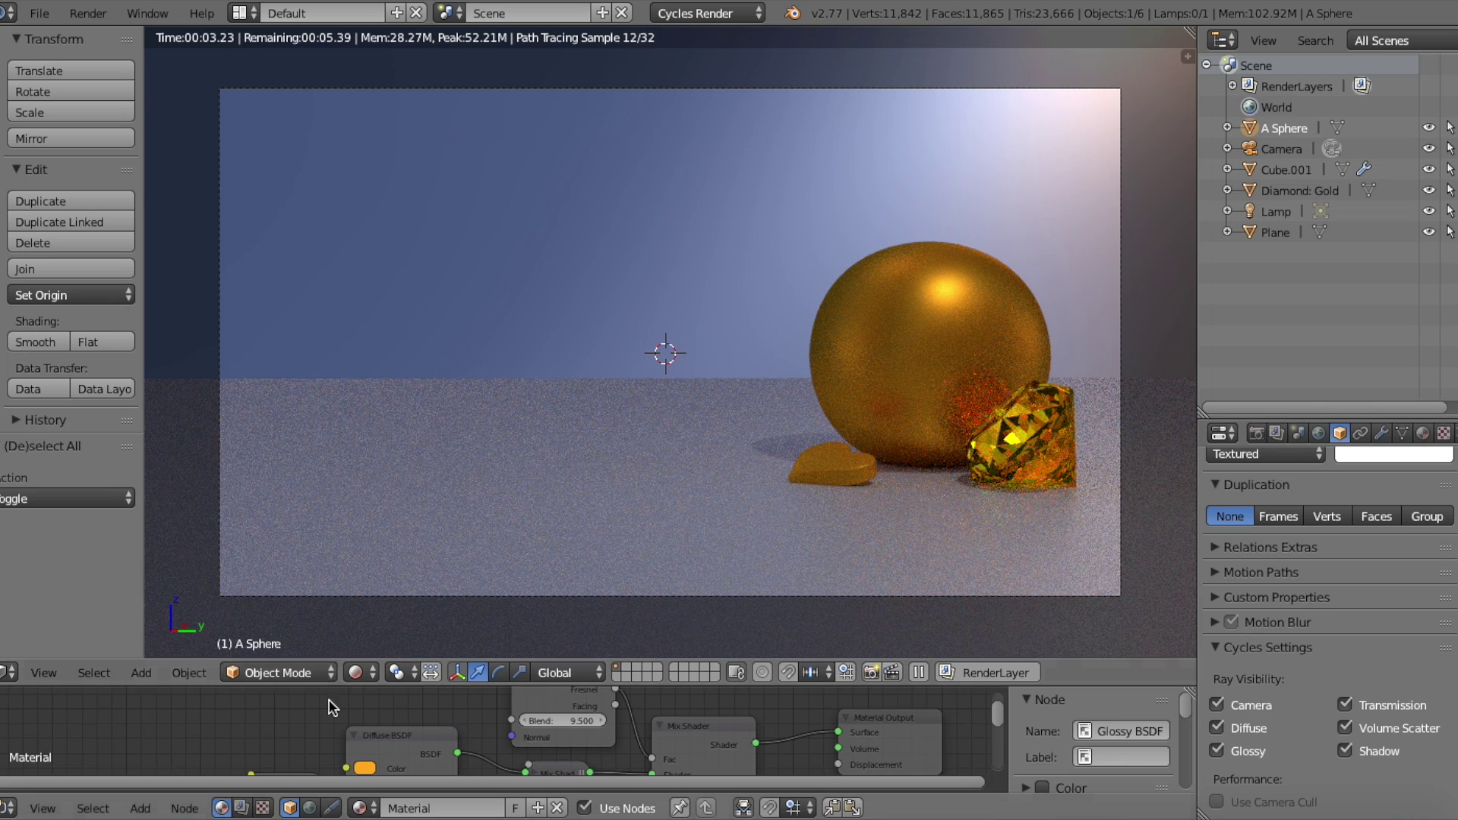
# - Render the scene as a still image, examine it, and return to the 3D view
pyautogui.click(86, 16)
pyautogui.press('F12')
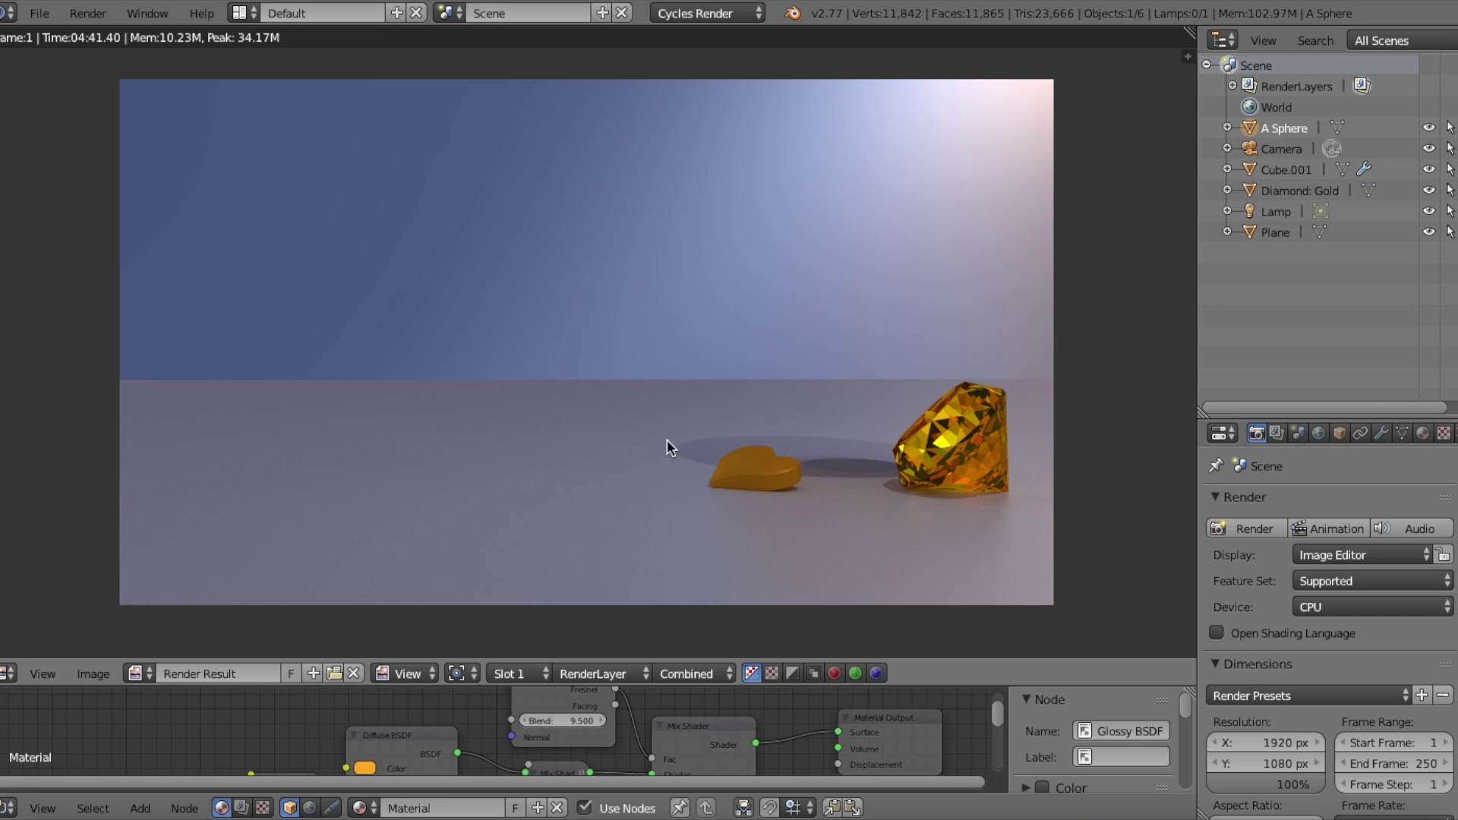
pyautogui.click(6, 673)
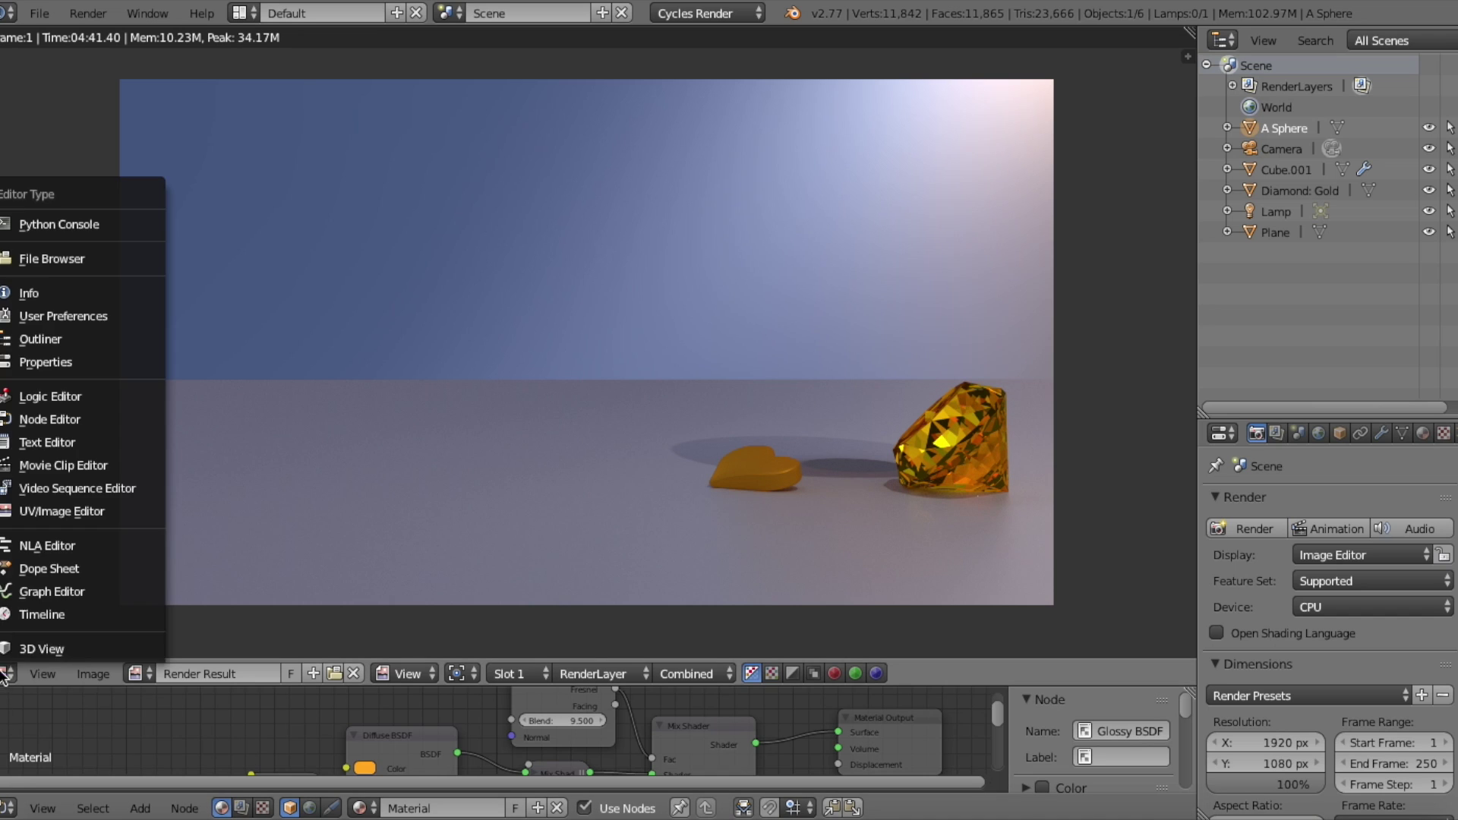
pyautogui.click(38, 647)
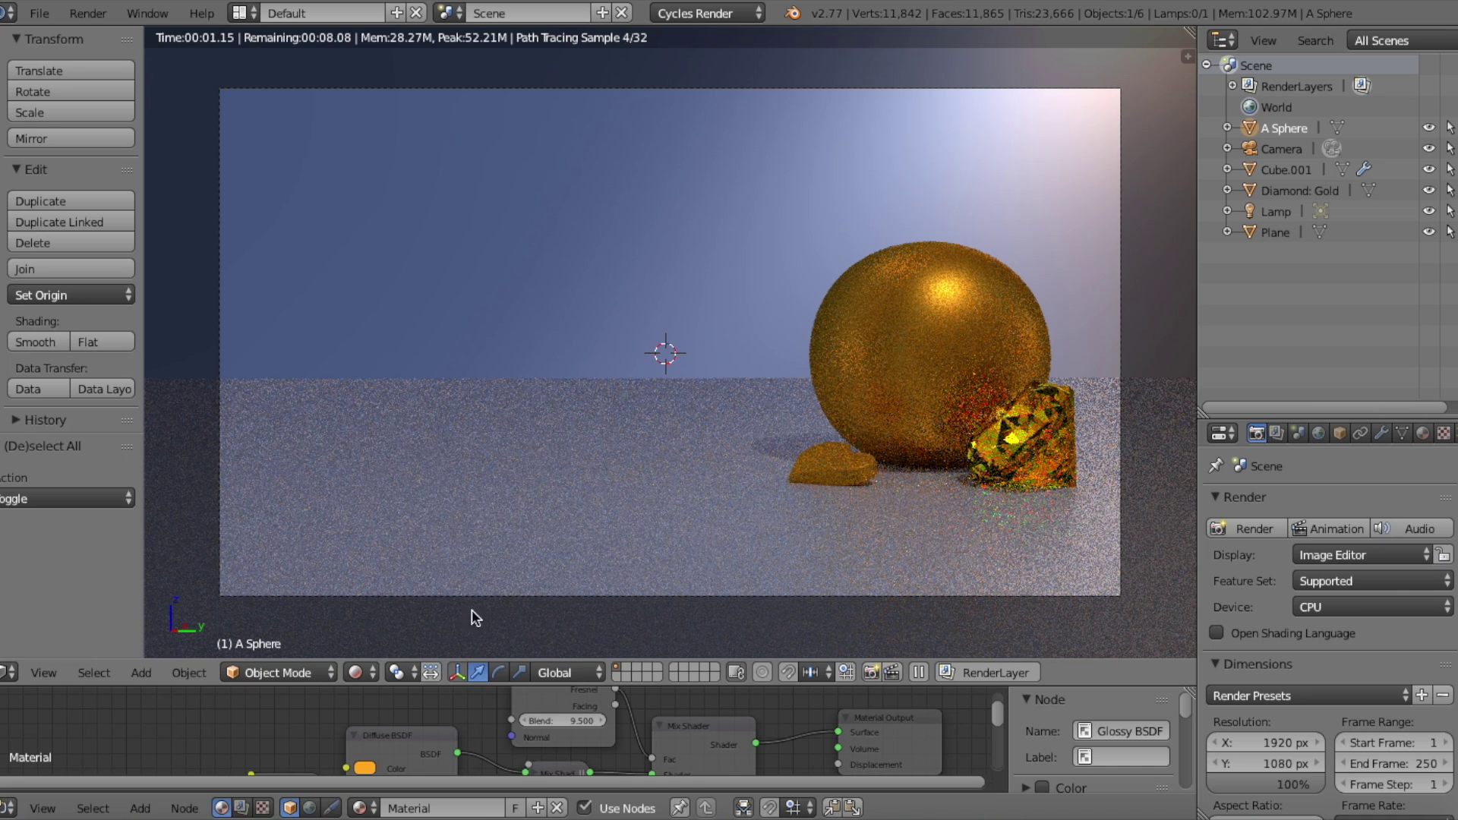
# - Examine the scene from outside the camera in Rendered shading and return the viewport to Solid shading
pyautogui.click(357, 673)
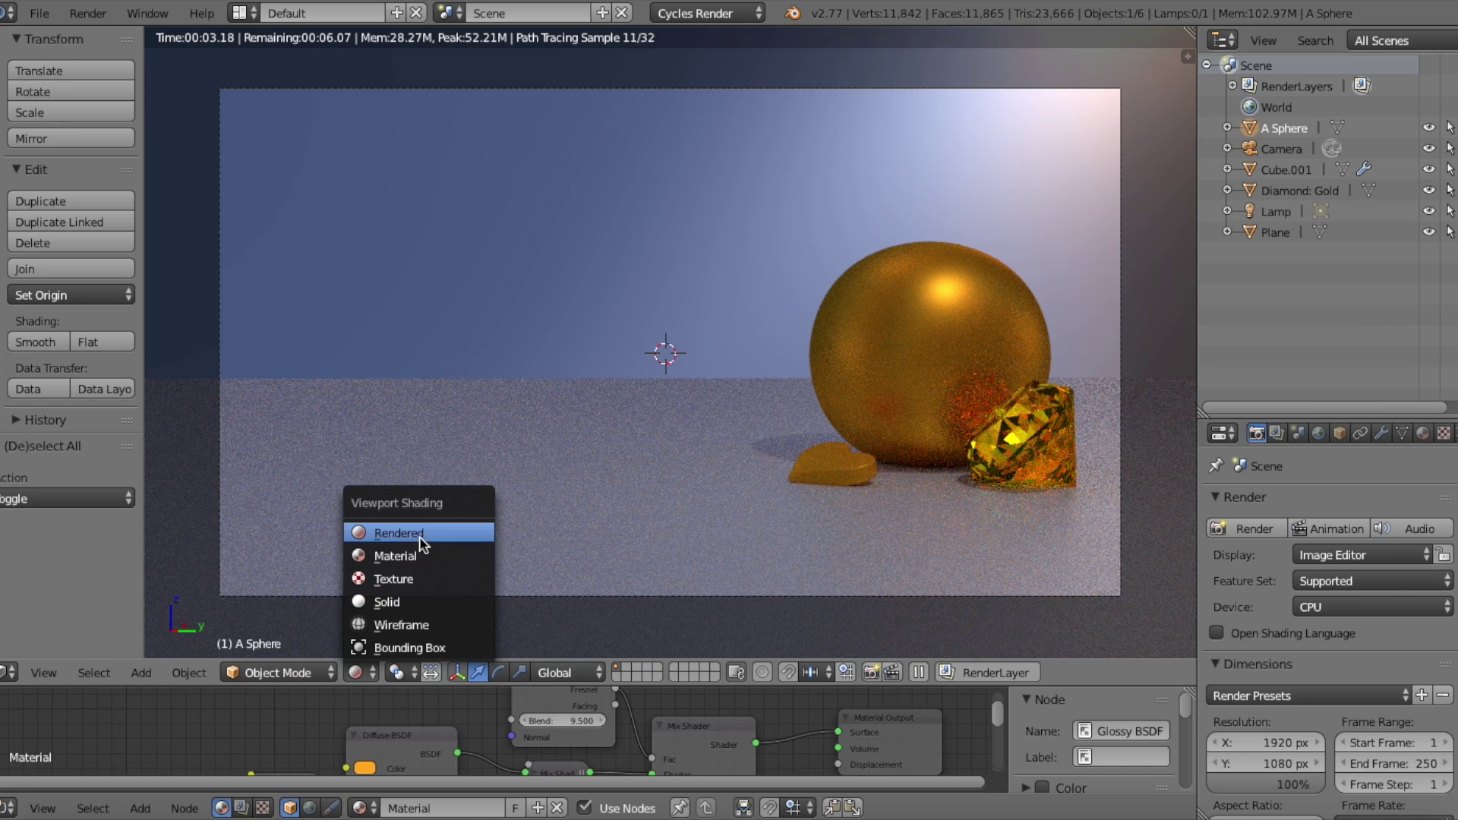
pyautogui.click(388, 602)
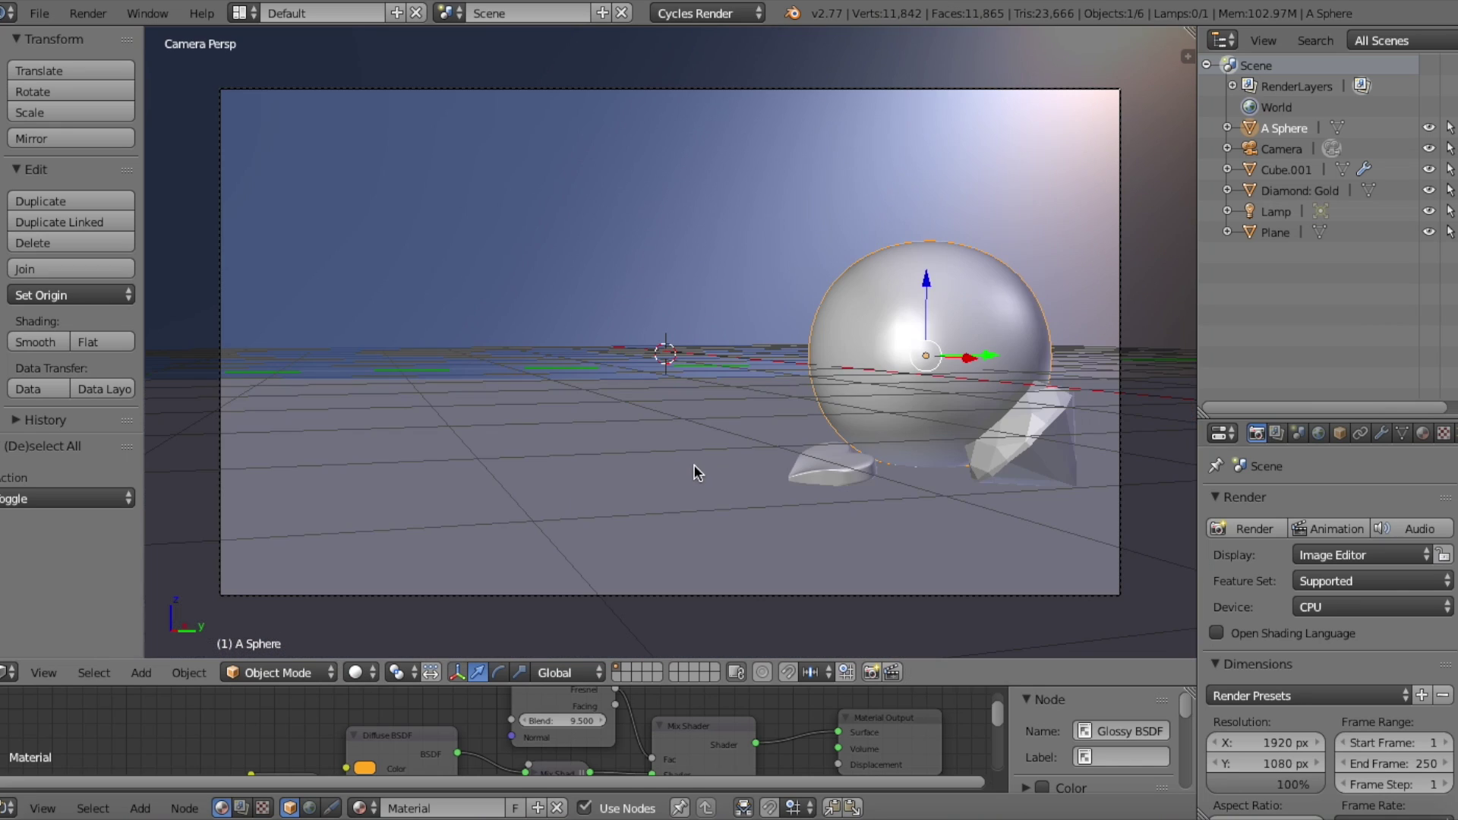
pyautogui.press('KP_0')
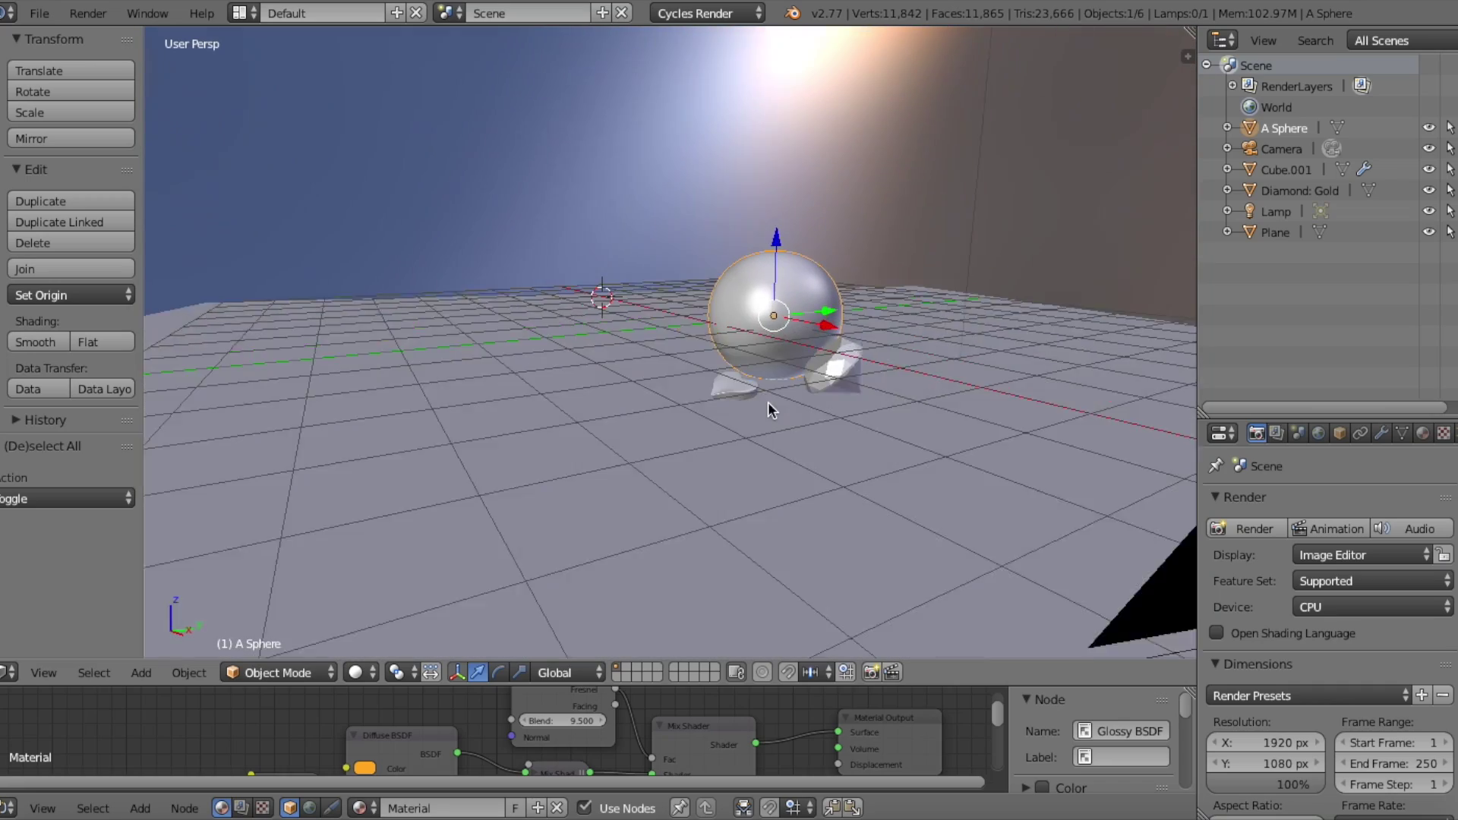
pyautogui.click(356, 673)
pyautogui.click(418, 529)
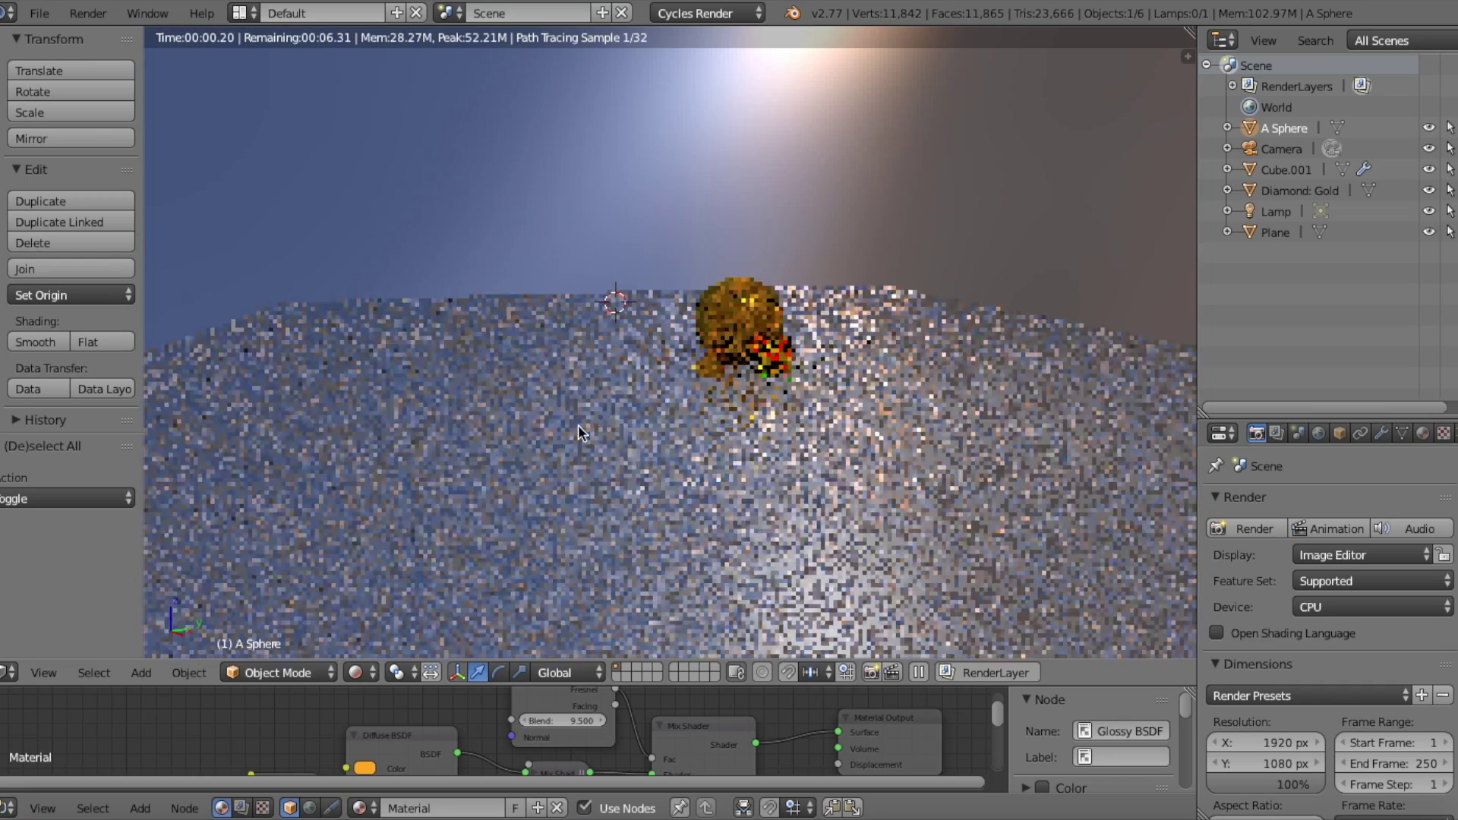
pyautogui.click(349, 673)
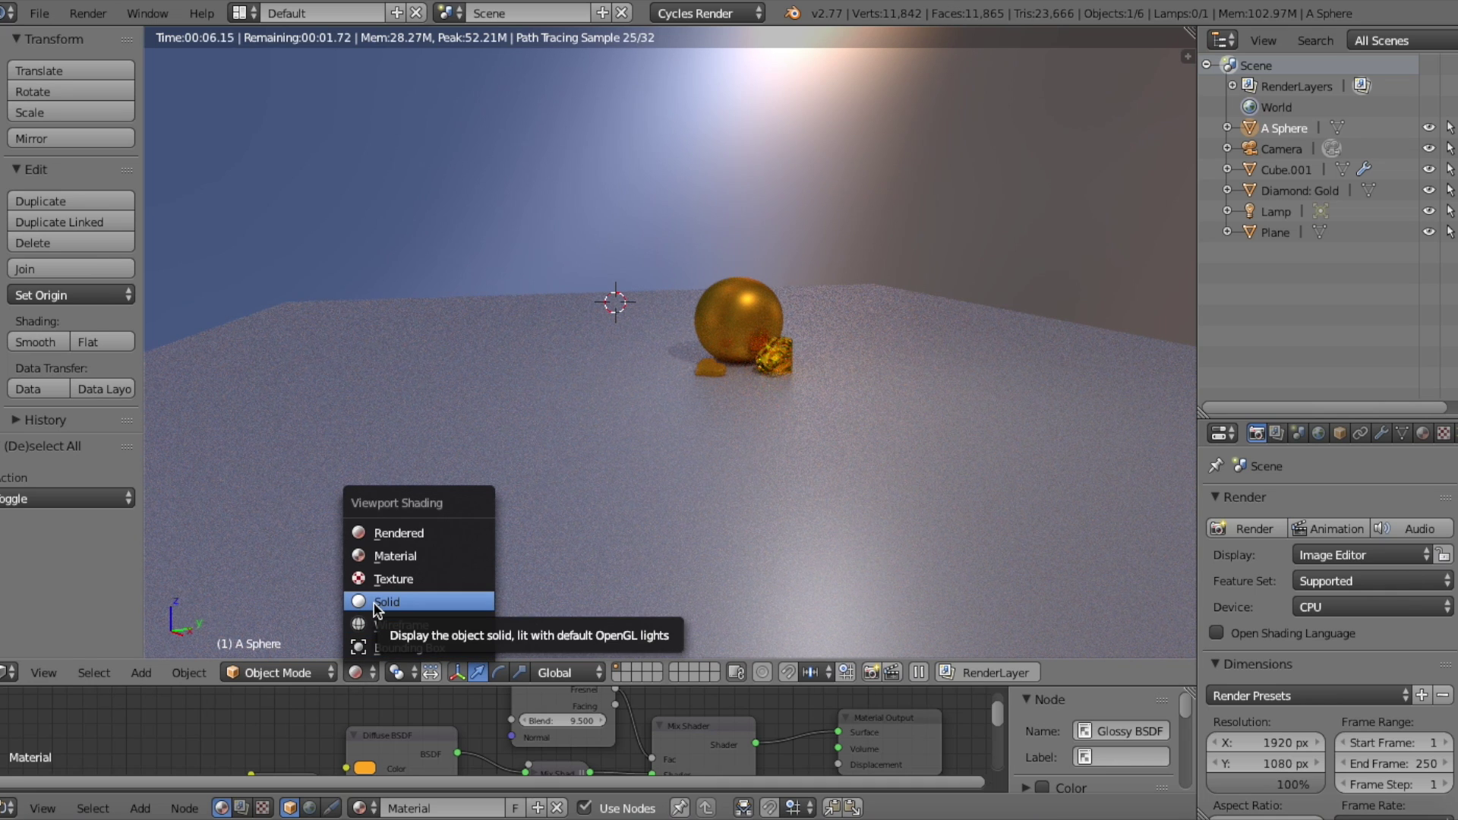
pyautogui.click(377, 604)
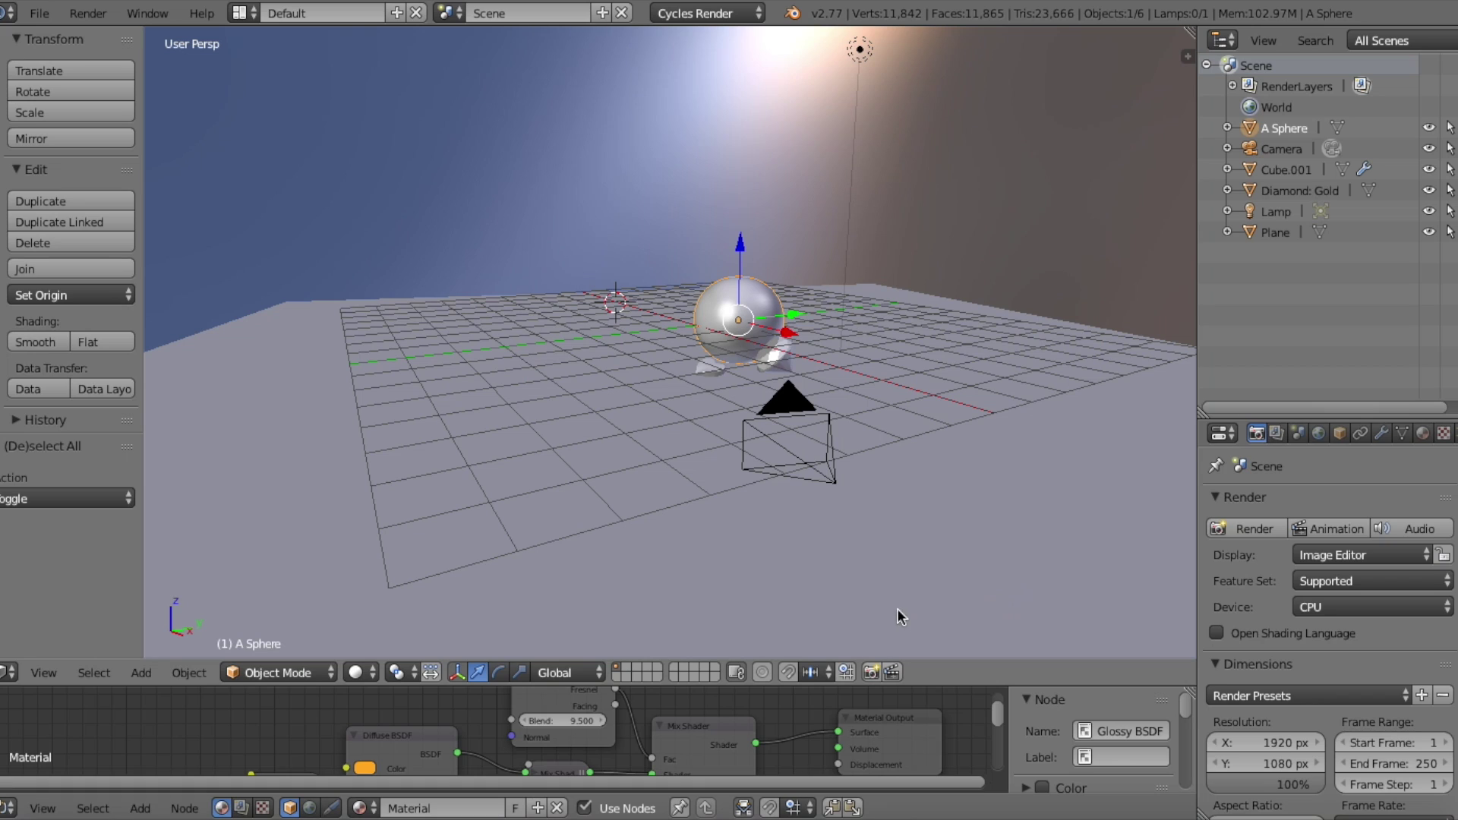
# - Reveal any hidden objects and show the Ray Visibility options in the sphere's object-level Cycles Settings
pyautogui.hotkey('alt', 'h')
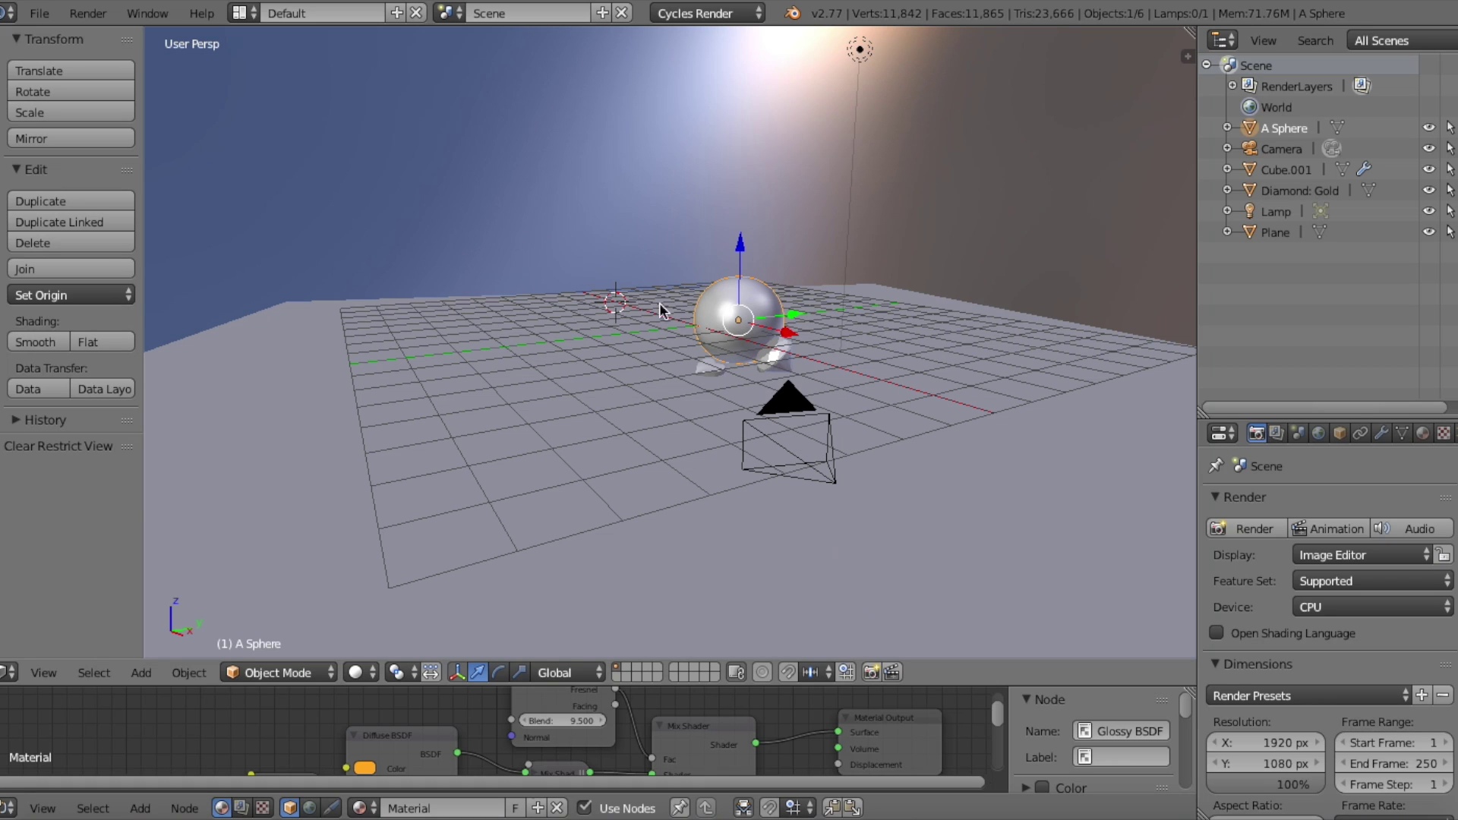
pyautogui.click(1344, 438)
pyautogui.scroll(-10, 1288, 614)
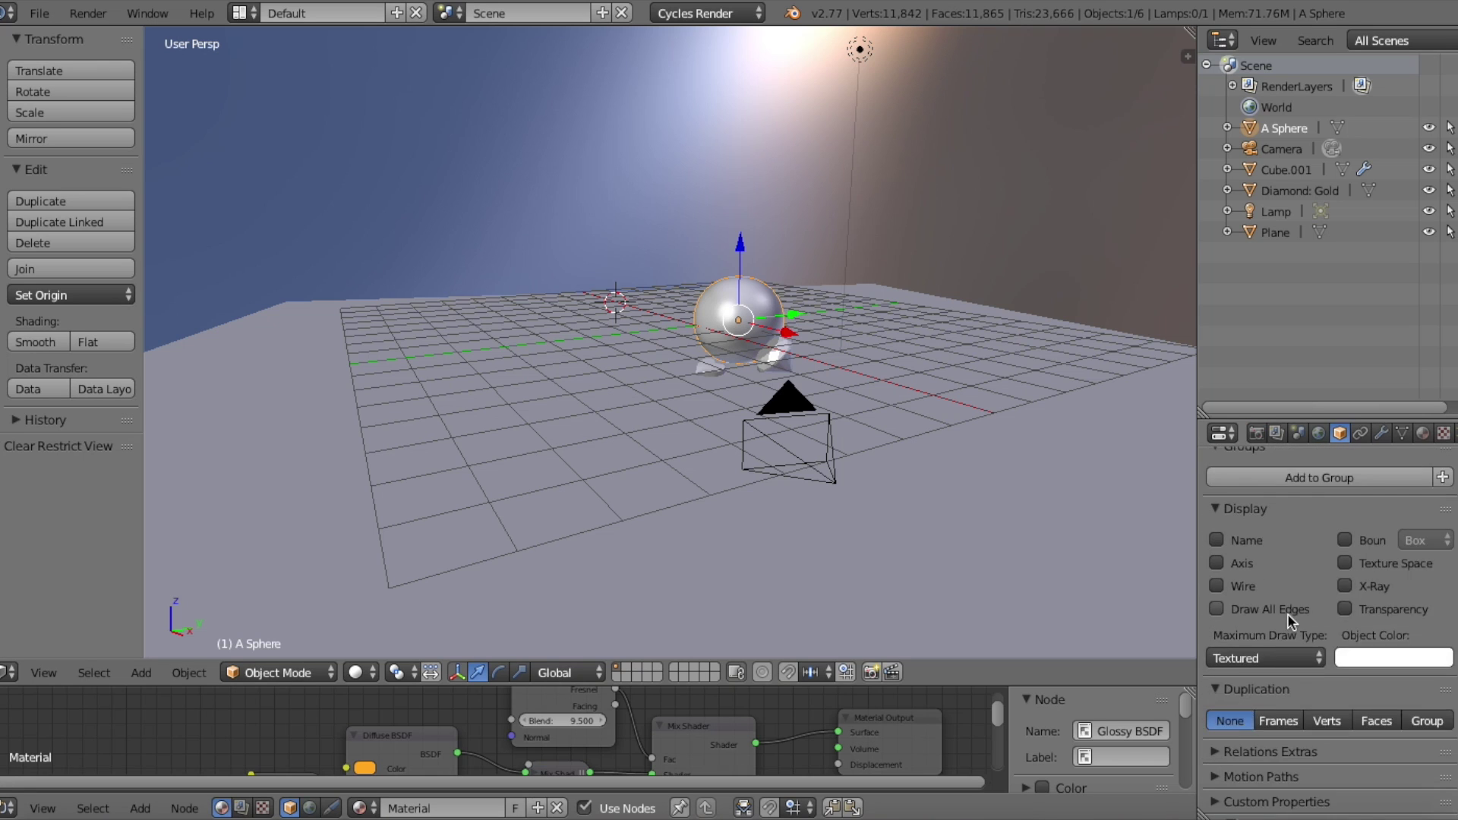
pyautogui.click(1228, 808)
pyautogui.scroll(-5, 1239, 756)
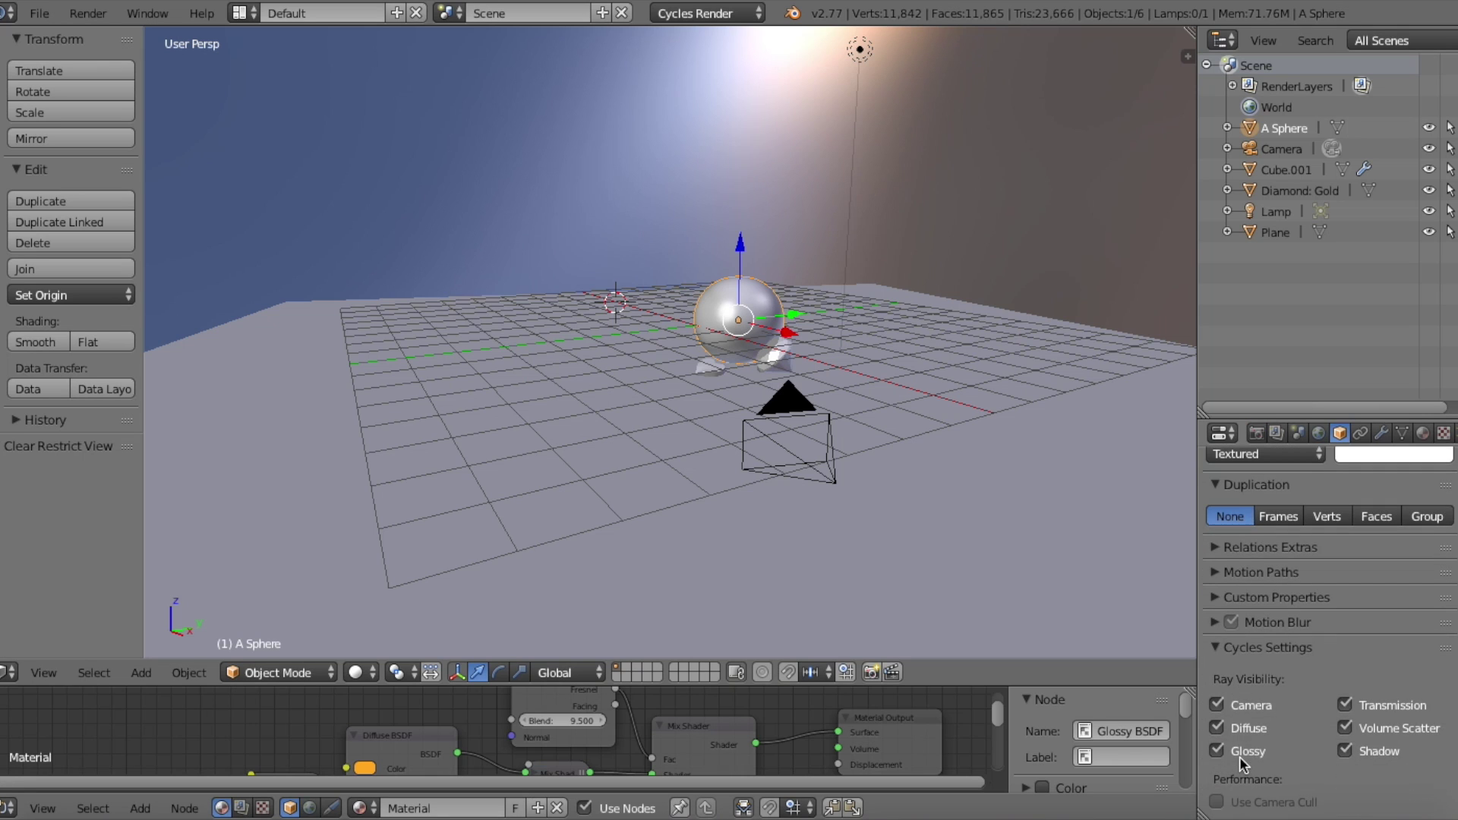
# - Toggle the sphere's Camera ray visibility off and on, also checking it through the camera in Rendered shading
pyautogui.click(1217, 705)
pyautogui.click(1218, 705)
pyautogui.click(356, 672)
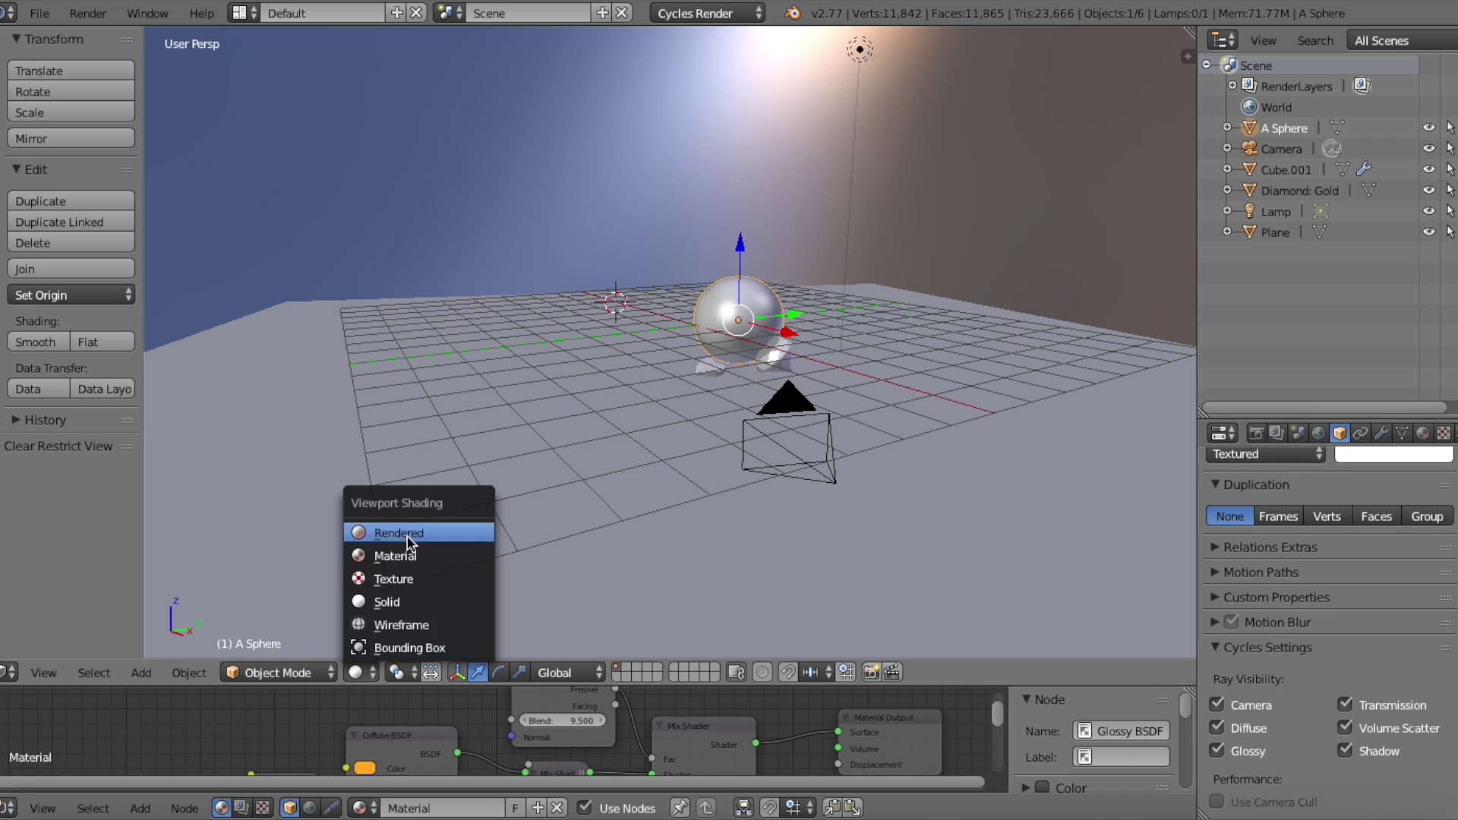
pyautogui.click(398, 533)
pyautogui.click(45, 672)
pyautogui.click(62, 597)
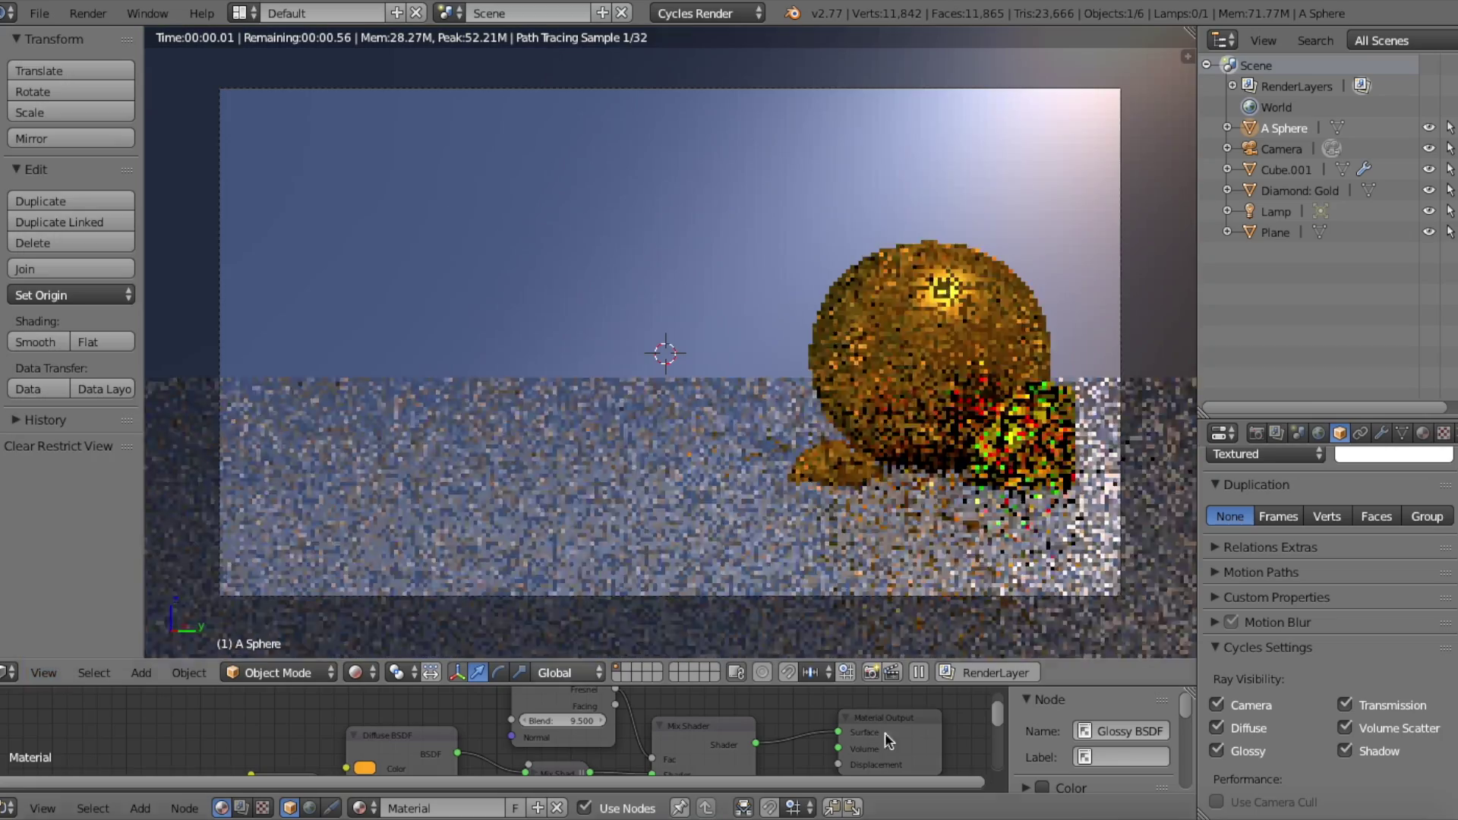
pyautogui.click(1217, 706)
pyautogui.click(1217, 705)
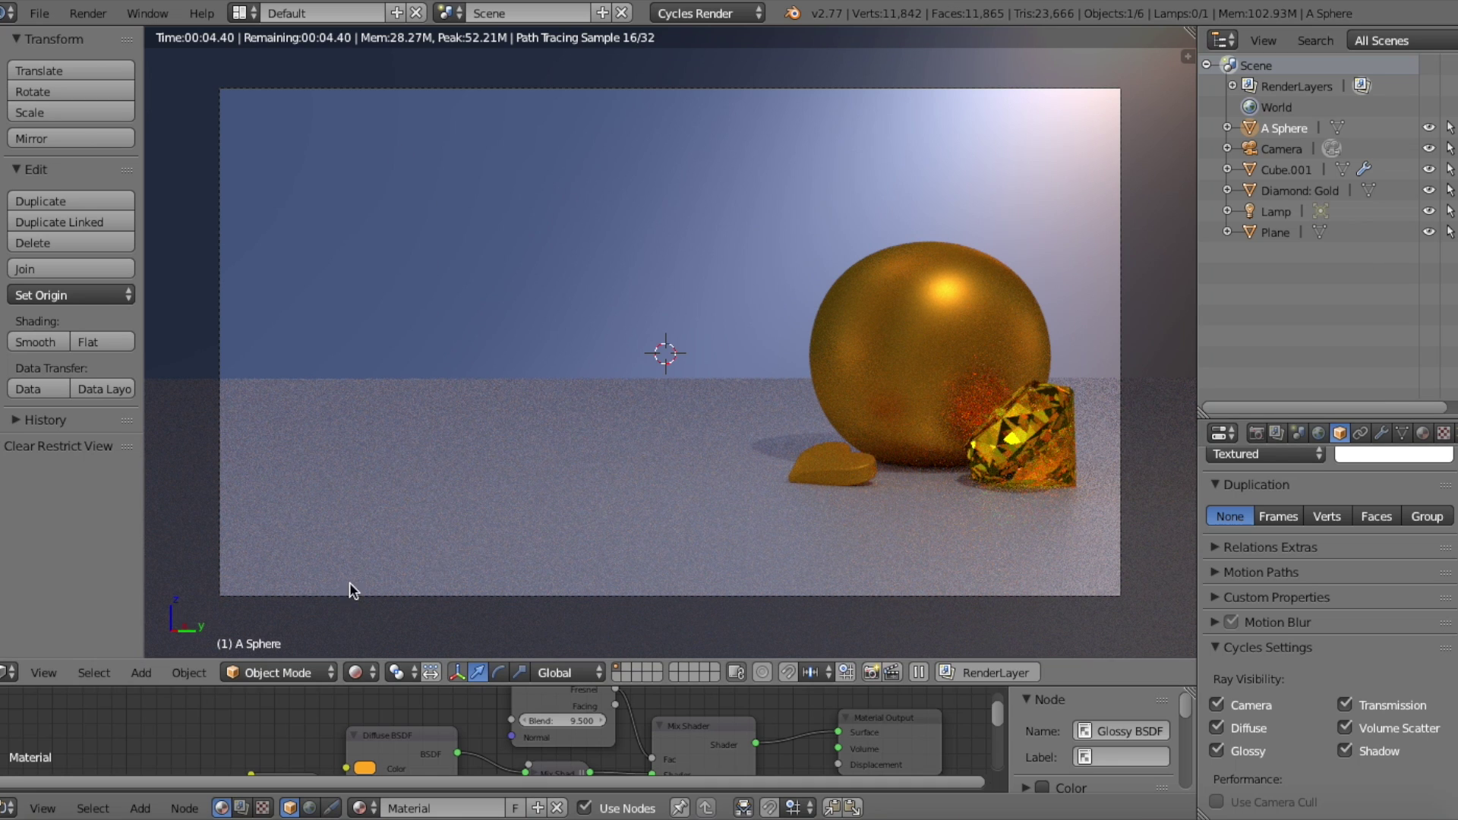
# - Enlarge the object properties area slightly and enable A Sphere's render visibility in the Outliner
pyautogui.scroll(5, 1249, 571)
pyautogui.scroll(10, 1256, 566)
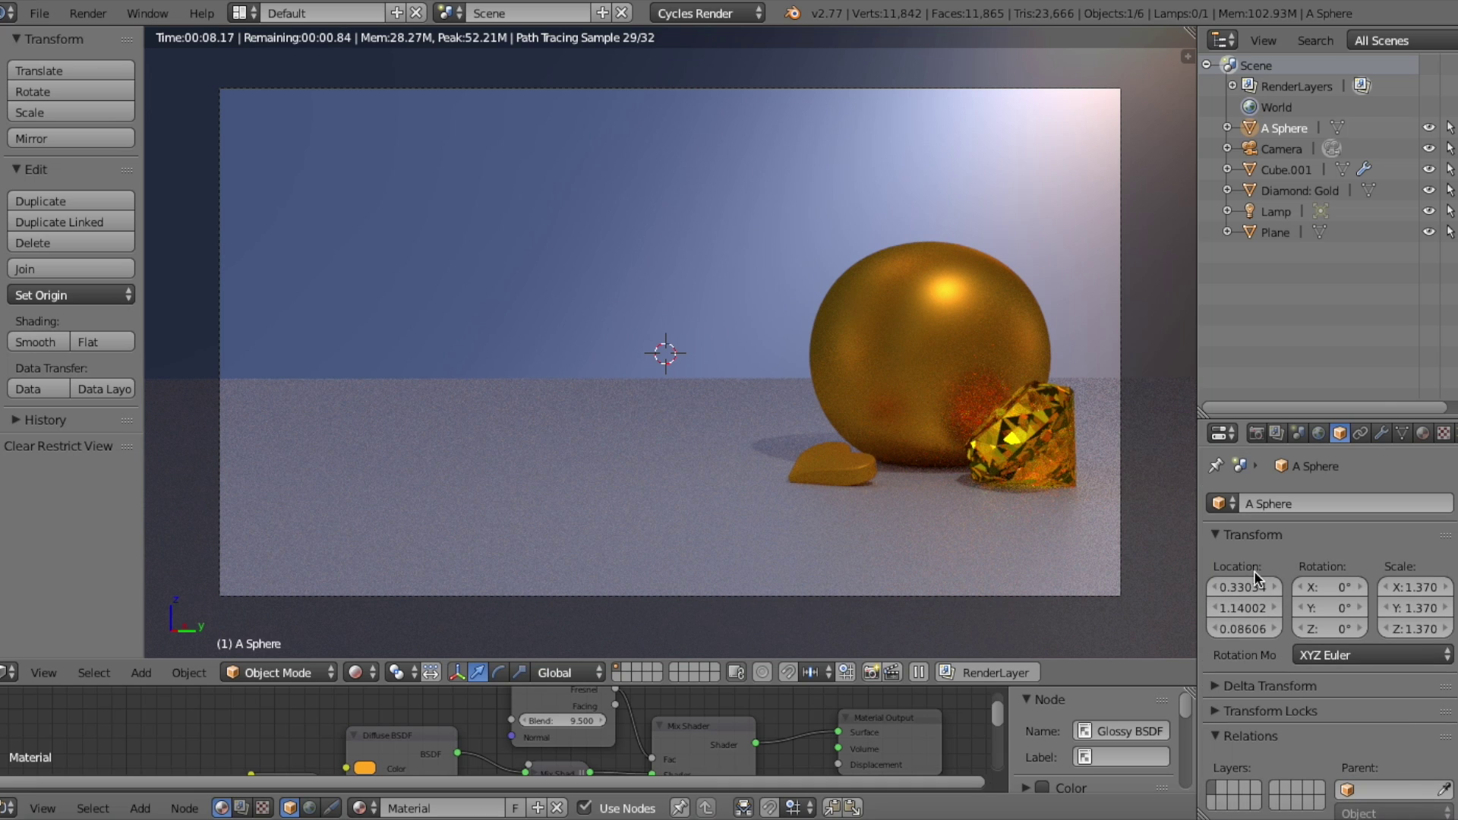
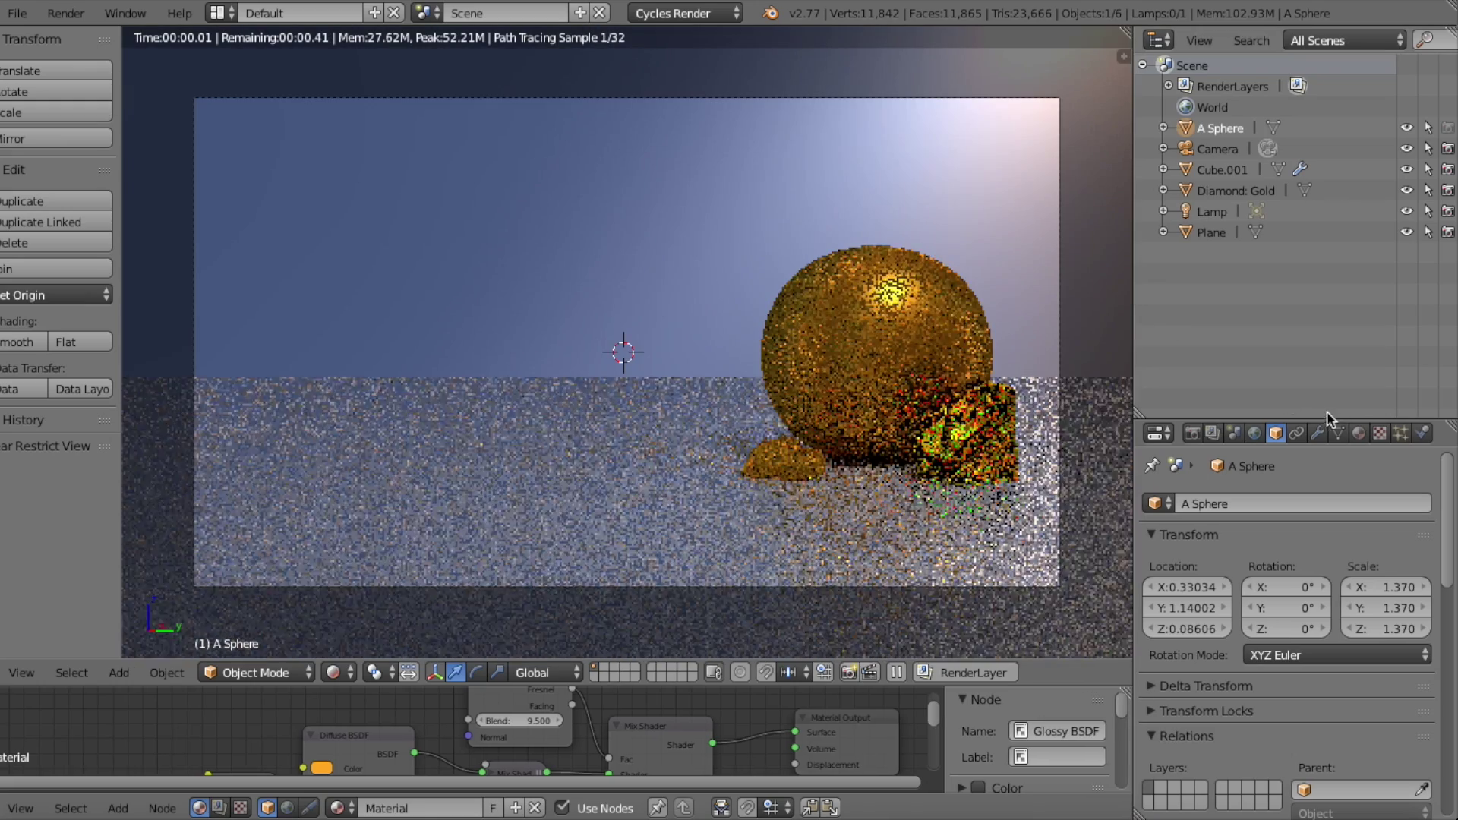
pyautogui.moveTo(1426, 421); pyautogui.dragTo(1426, 409)
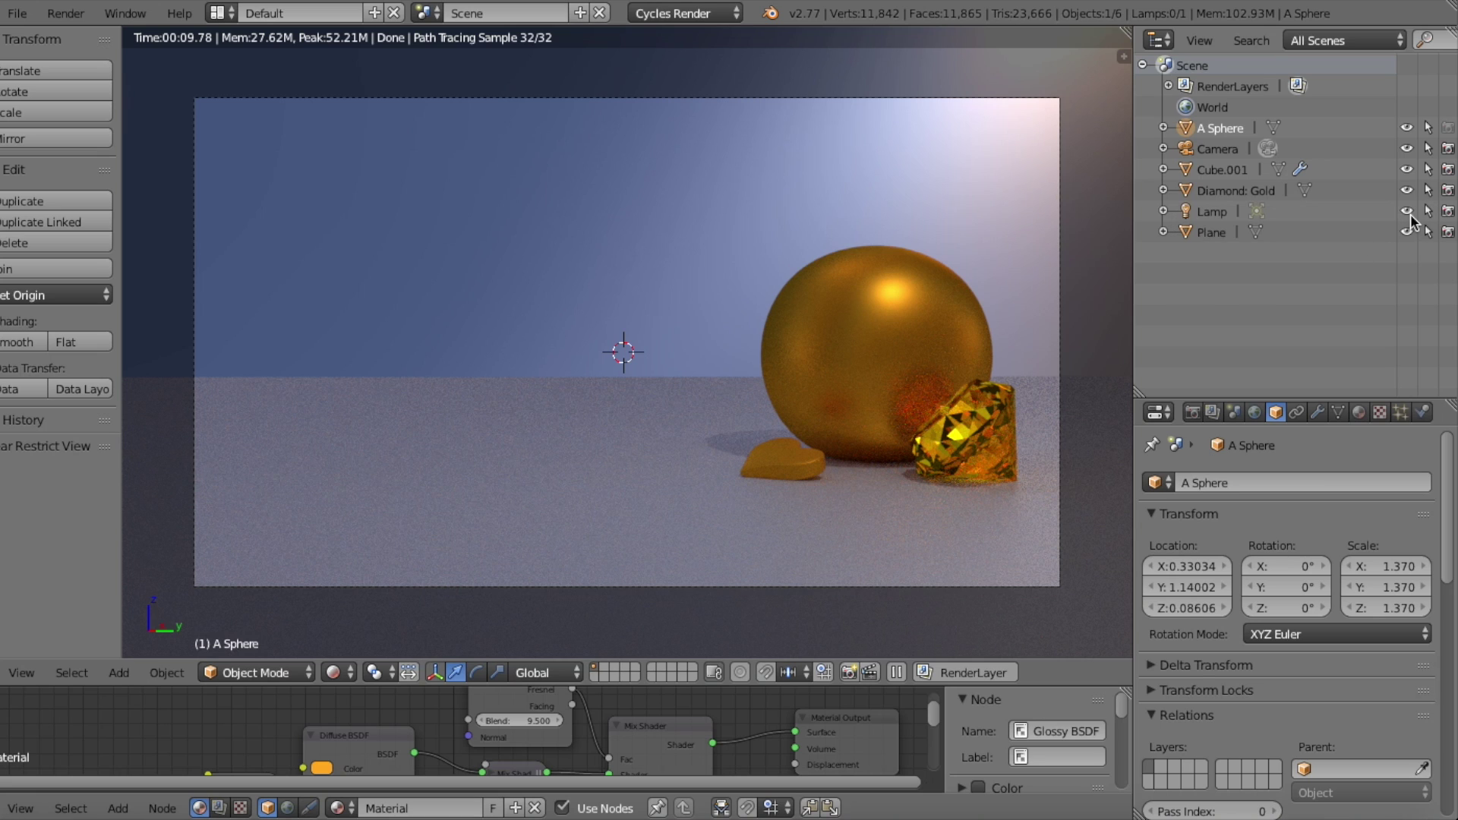
pyautogui.click(1449, 128)
pyautogui.click(1449, 129)
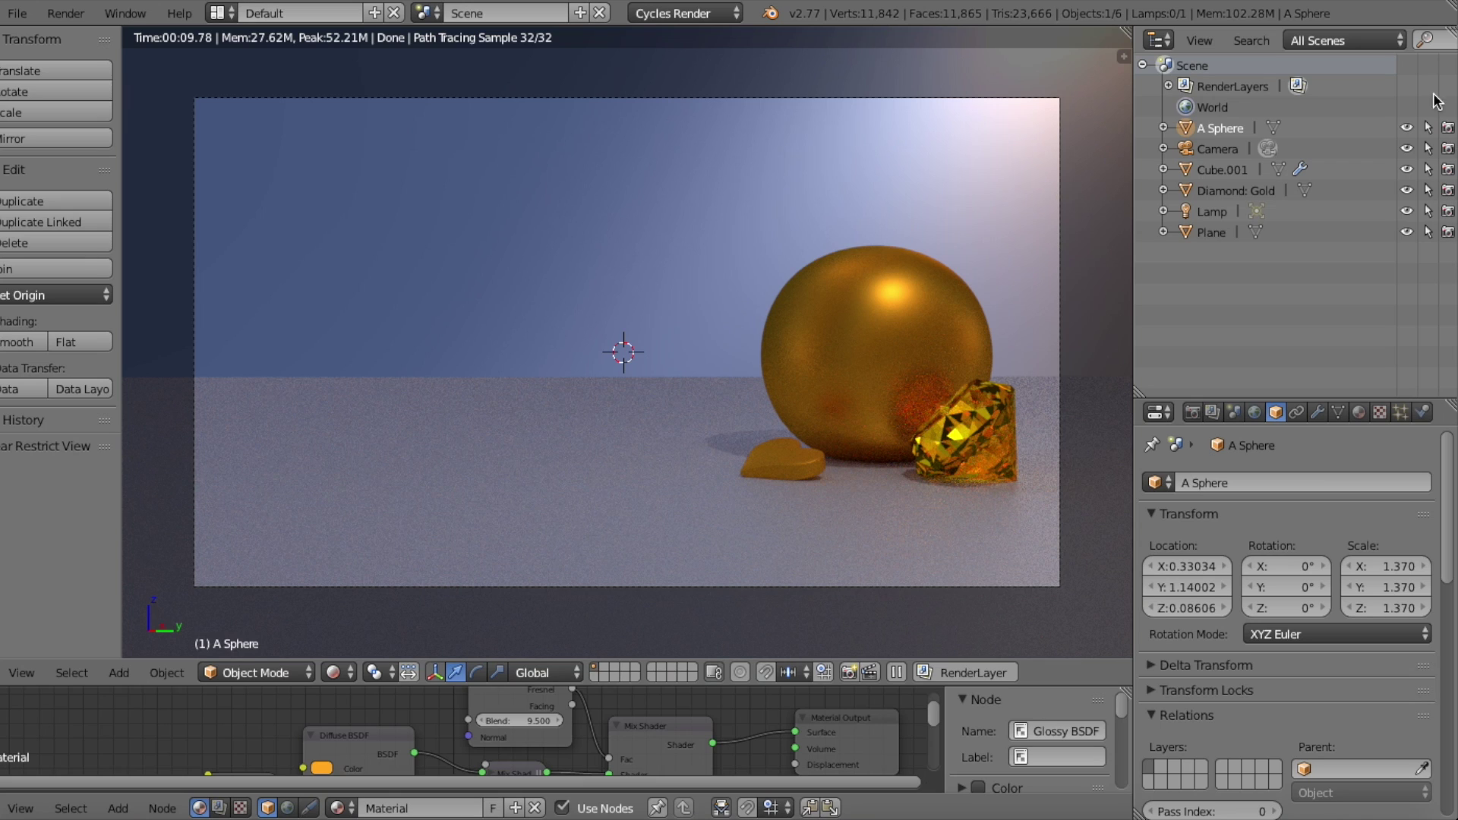